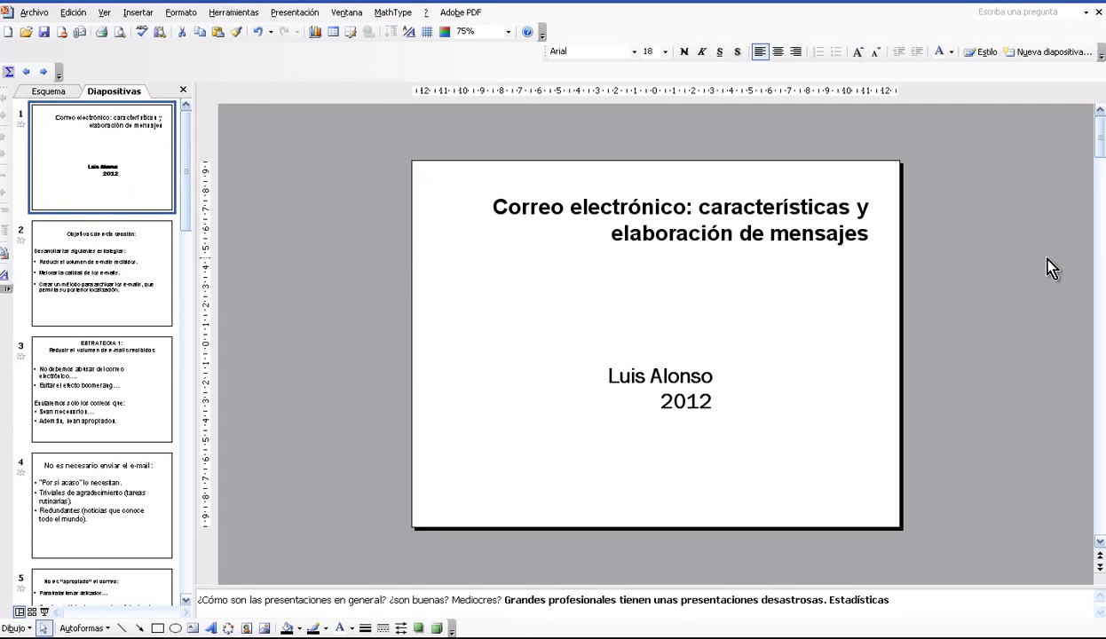
Paste a note about applying a design template onto the title slide, then delete it
key("ctrl+v")
type("A continuación vamos a aplicar")
type("na ")
type("la")
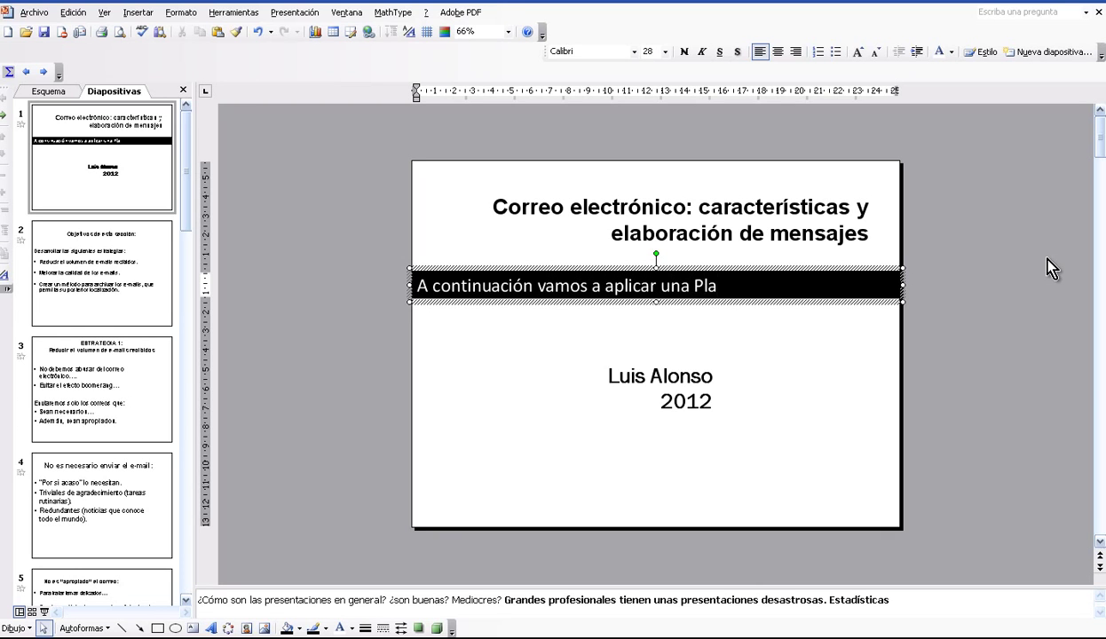
type("la de diseño")
type("uestra")
type("resentacio")
key("BackSpace")
key("BackSpace")
key("BackSpace")
type("ción....")
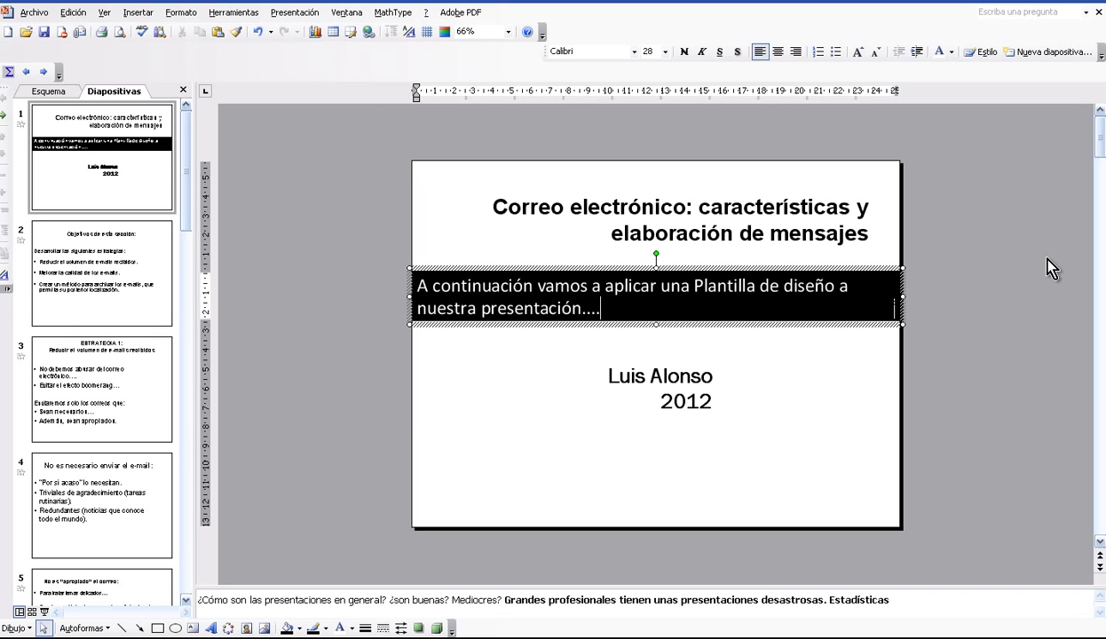
left_click(815, 325)
key("Delete")
Preview the dark red, pink floral, orange leaf and brown slide design templates
left_click(196, 12)
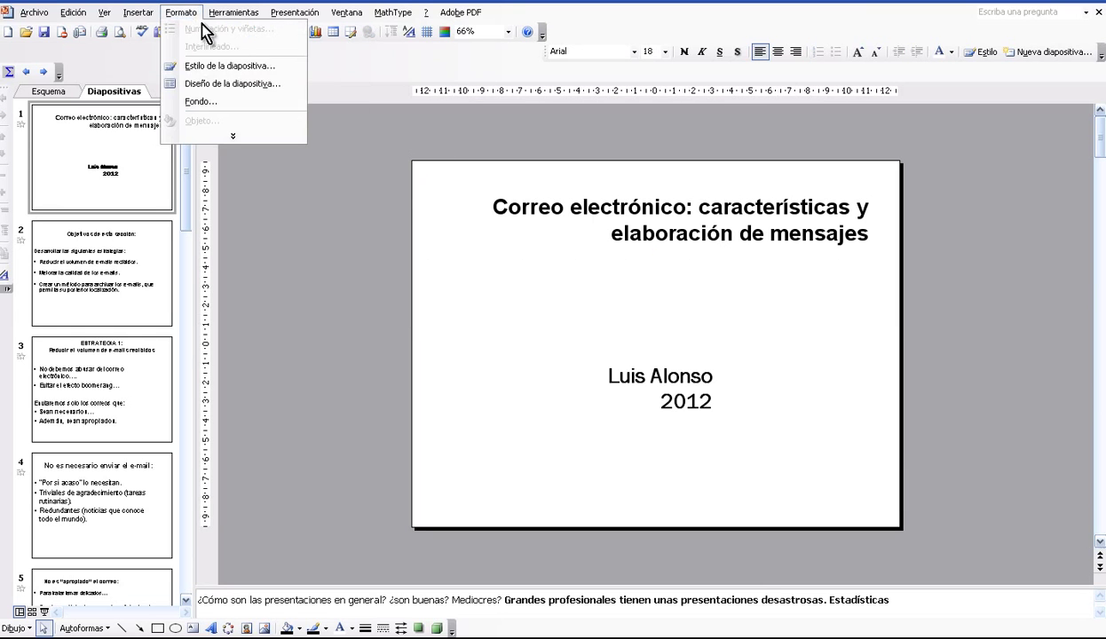
left_click(292, 77)
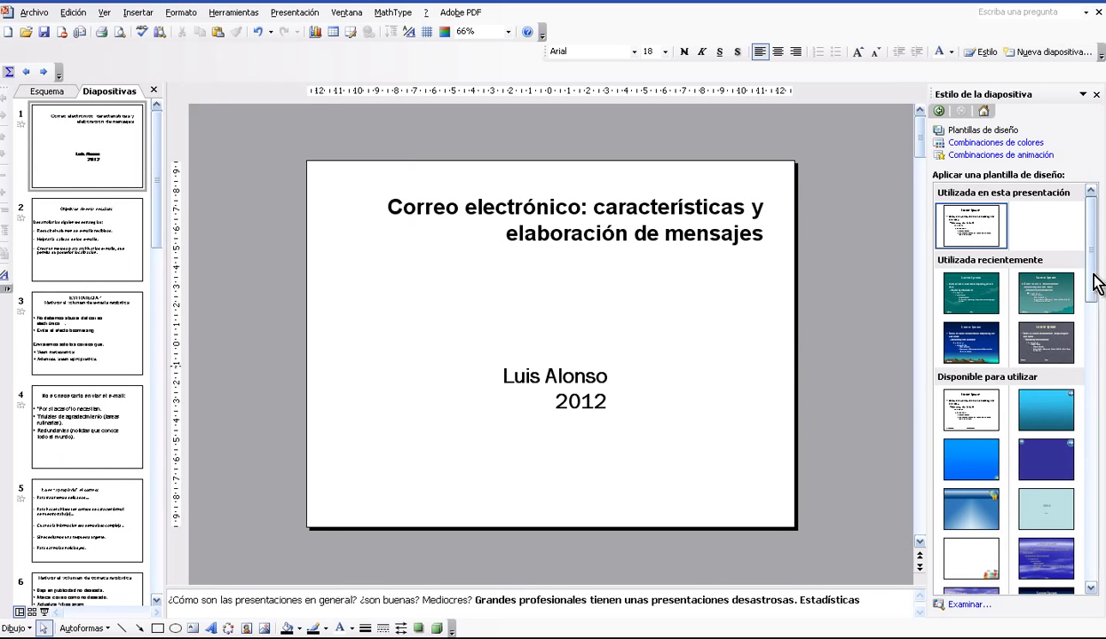
left_click_drag(1098, 284, 1098, 465)
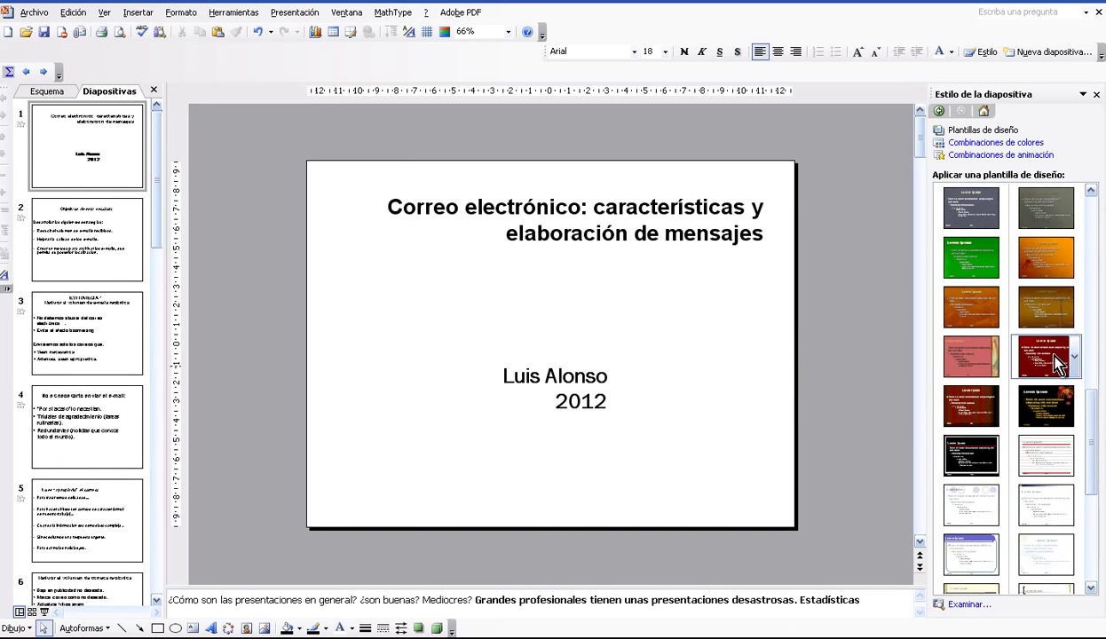
left_click(1055, 362)
left_click(972, 360)
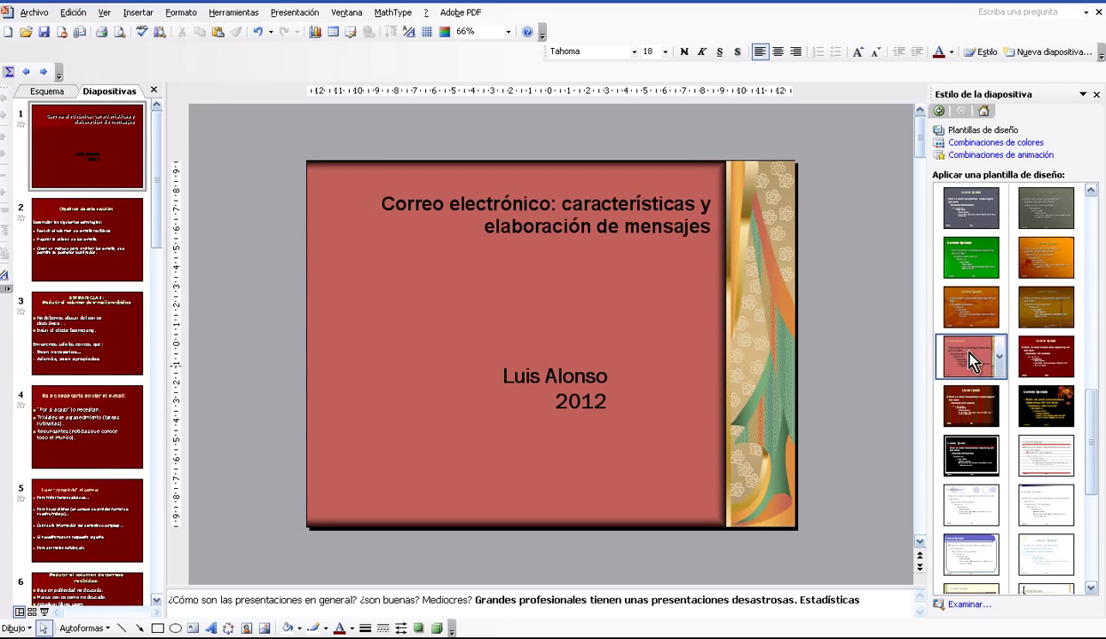
left_click(970, 311)
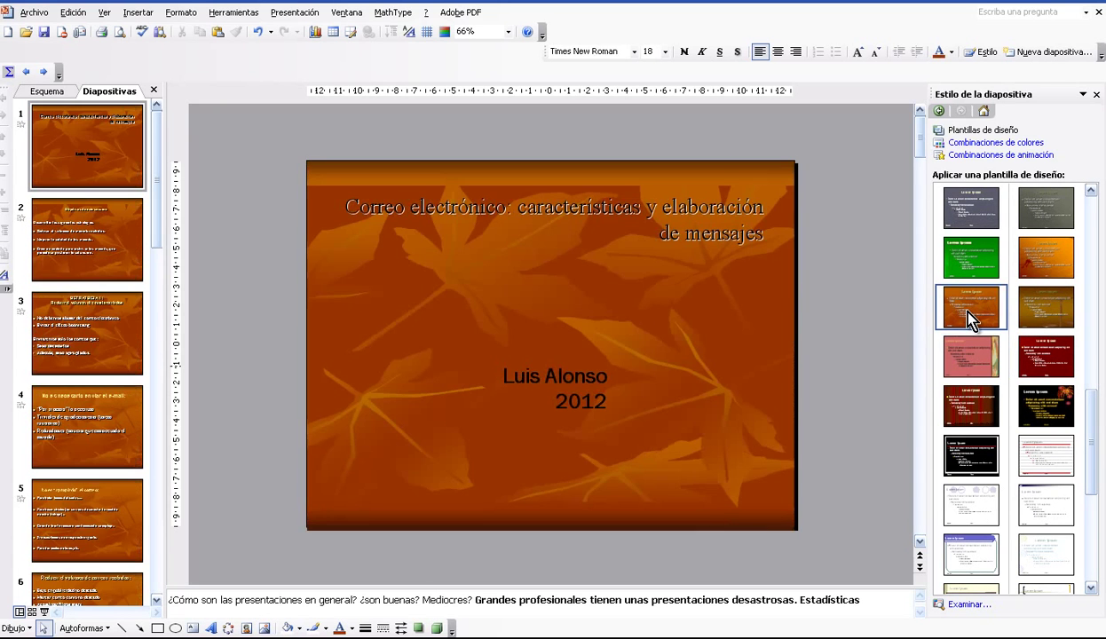
left_click(1032, 304)
Apply the blue night-sky mountains template and paste a blank note box on the title slide
left_click(1019, 251)
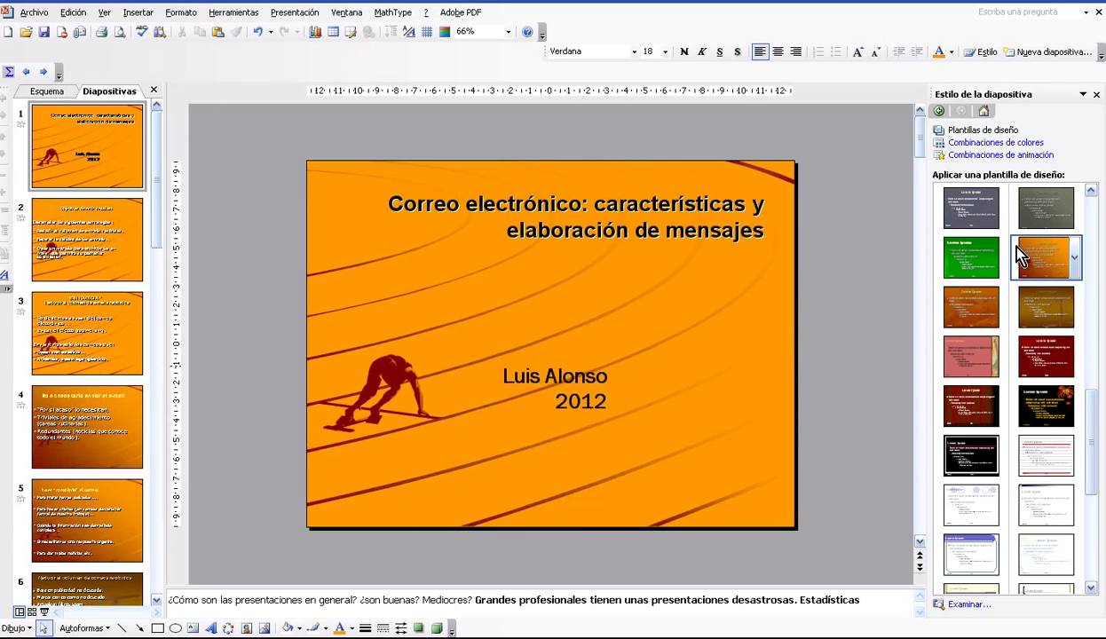
left_click(974, 255)
left_click(972, 218)
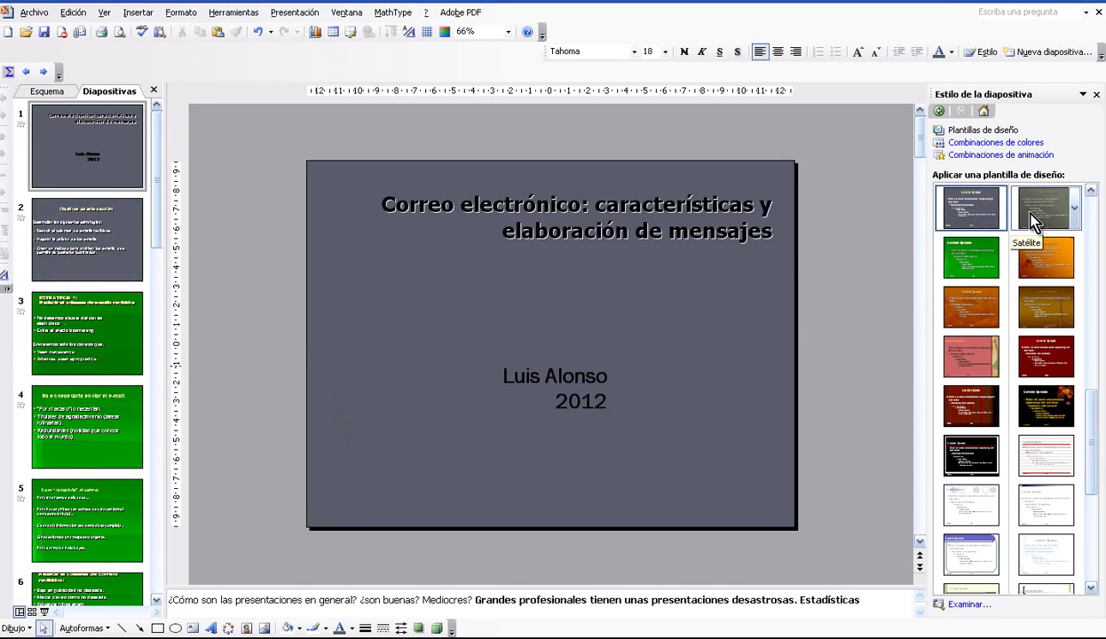
left_click(1034, 219)
left_click_drag(1089, 455, 1094, 402)
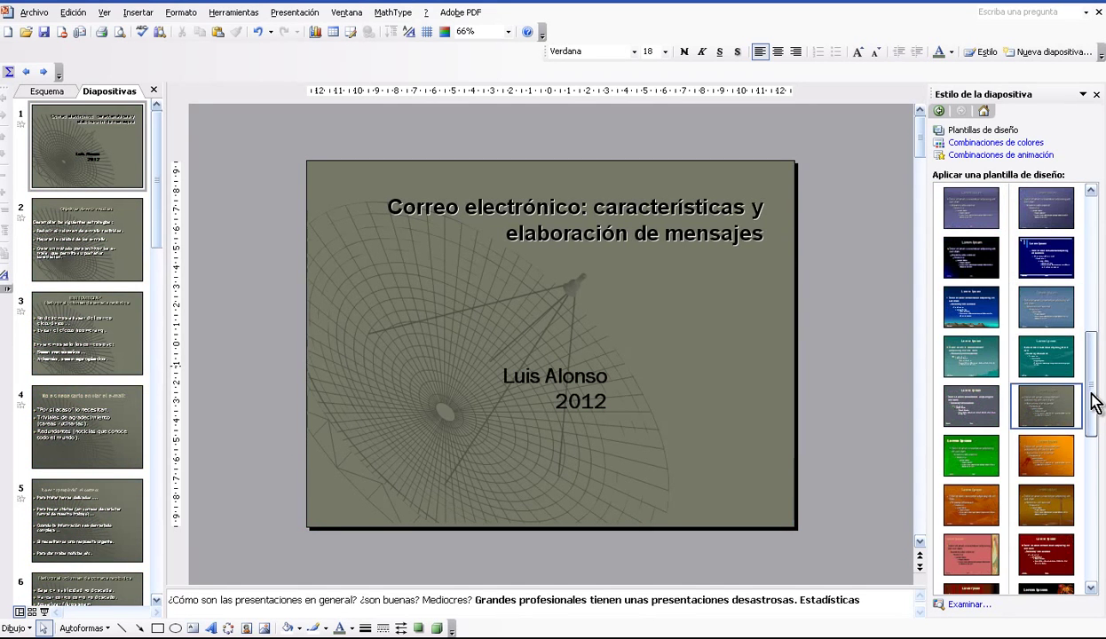
left_click(968, 306)
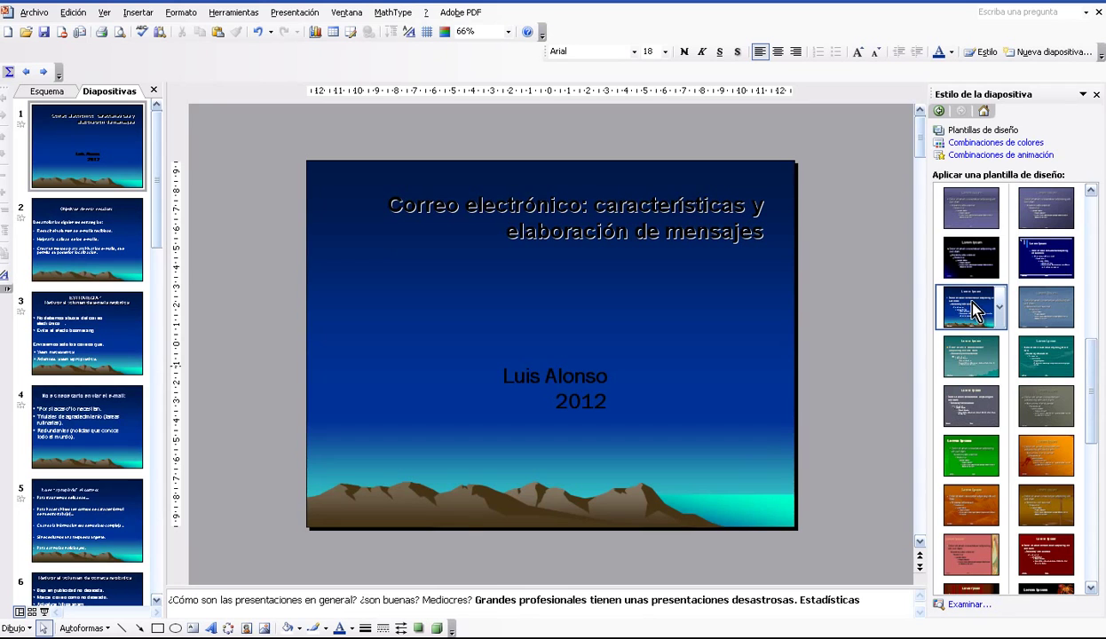
key("ctrl+v")
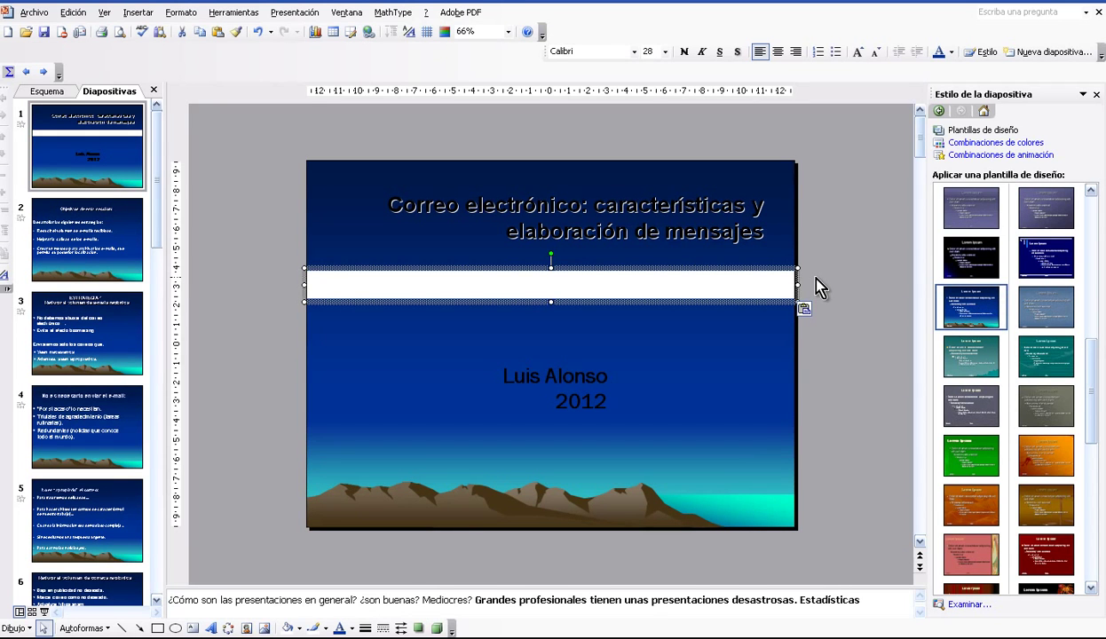
Type 'Ahora vamos a diferenciar algunas diapositivas respecto de la Plantilla' in the box, then delete it
type("Ahora vamso ")
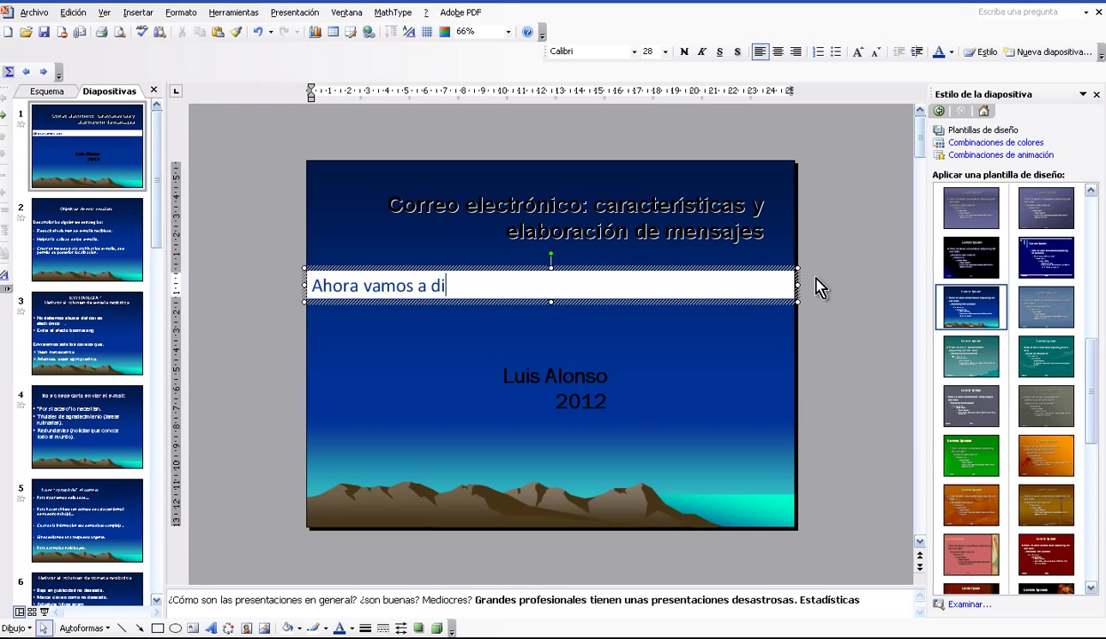
type("rencia")
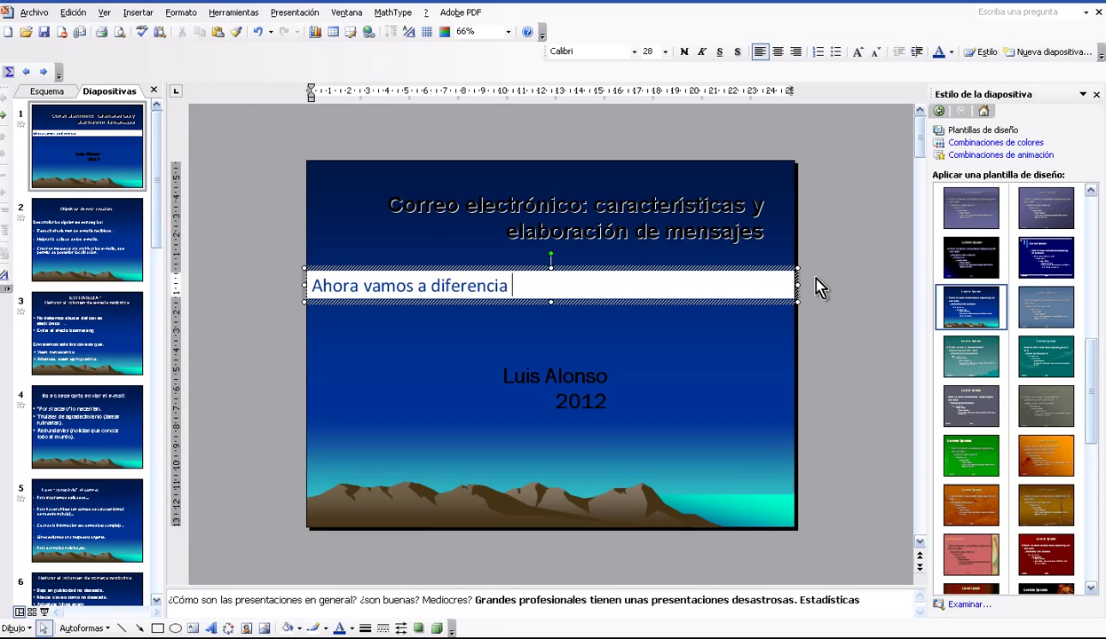
type("r algunas ")
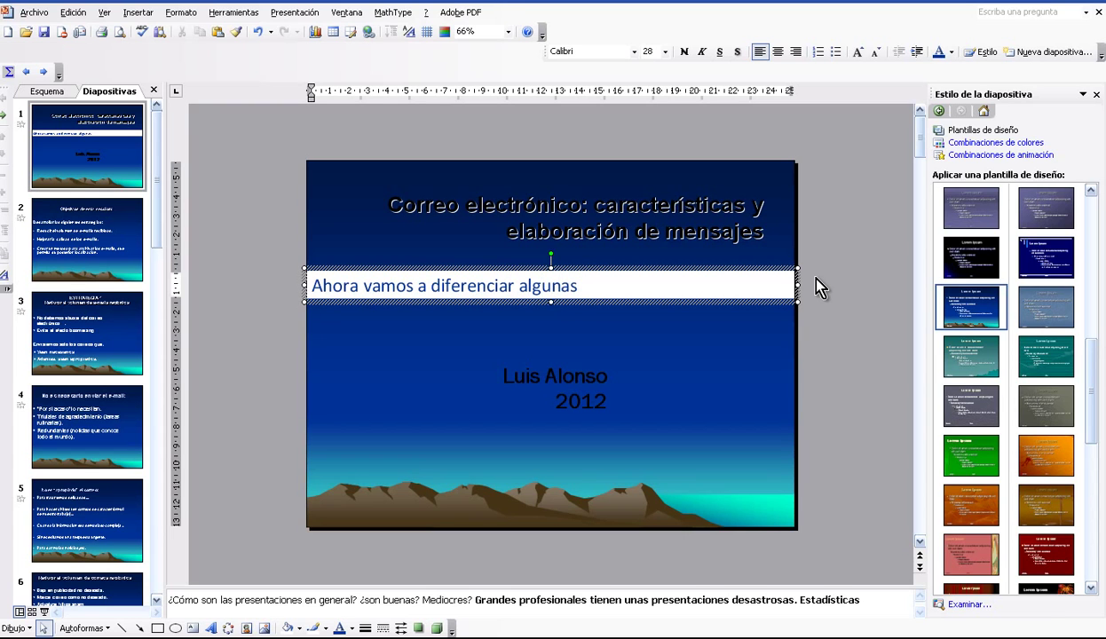
type("diapositivas respecto de la Plantilla.")
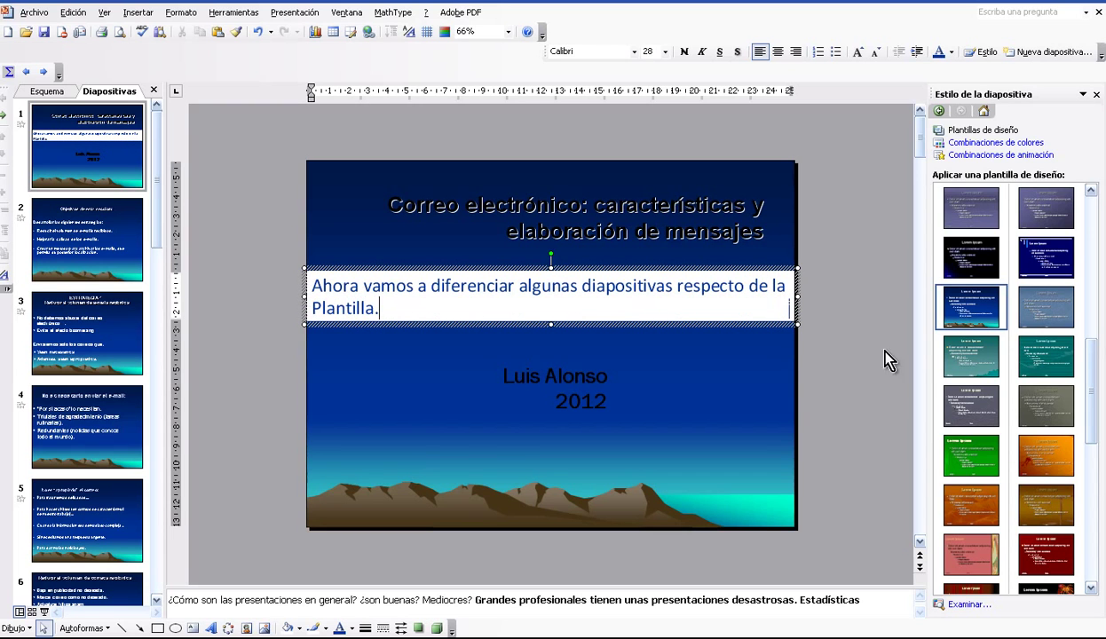
left_click(751, 324)
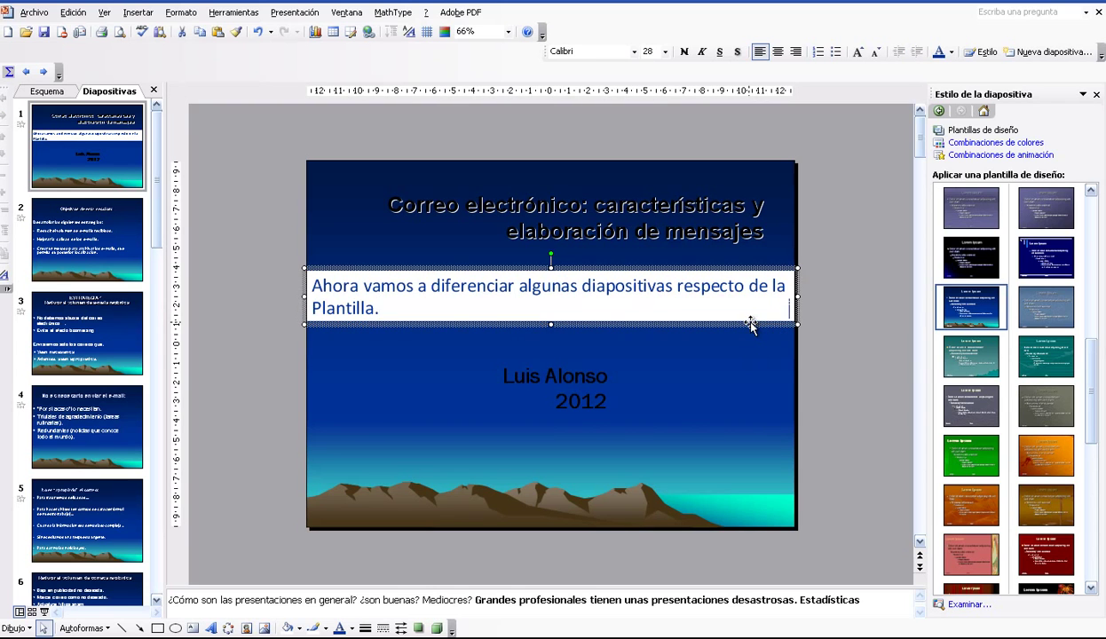
key("Delete")
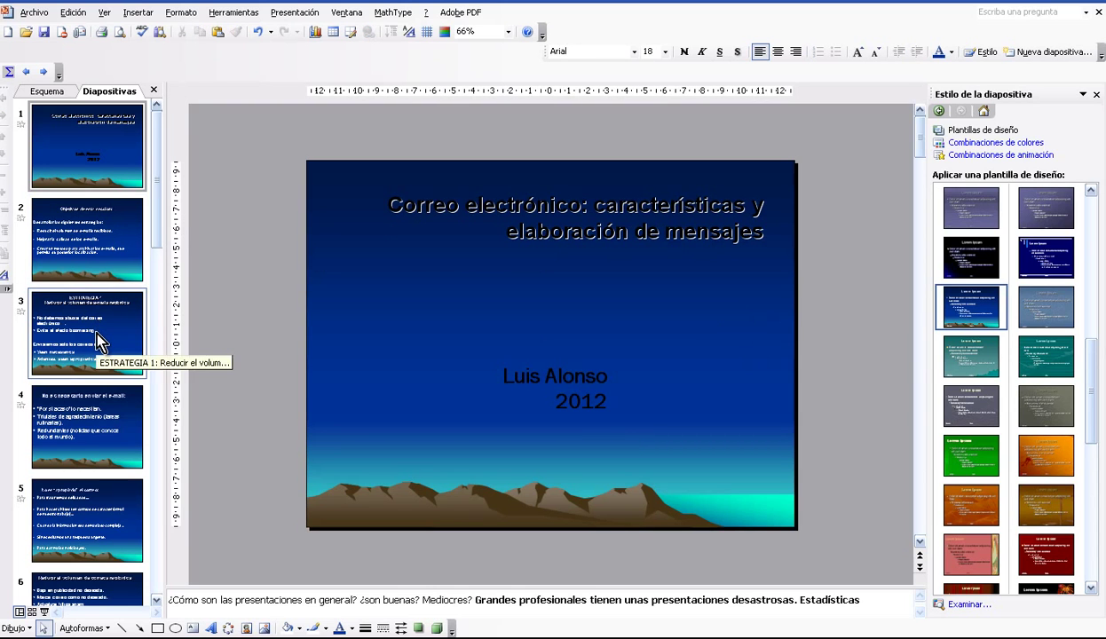
Give slides 1–3 a plain turquoise background, hiding the template's background graphics
left_click(98, 341, "shift")
right_click(99, 342)
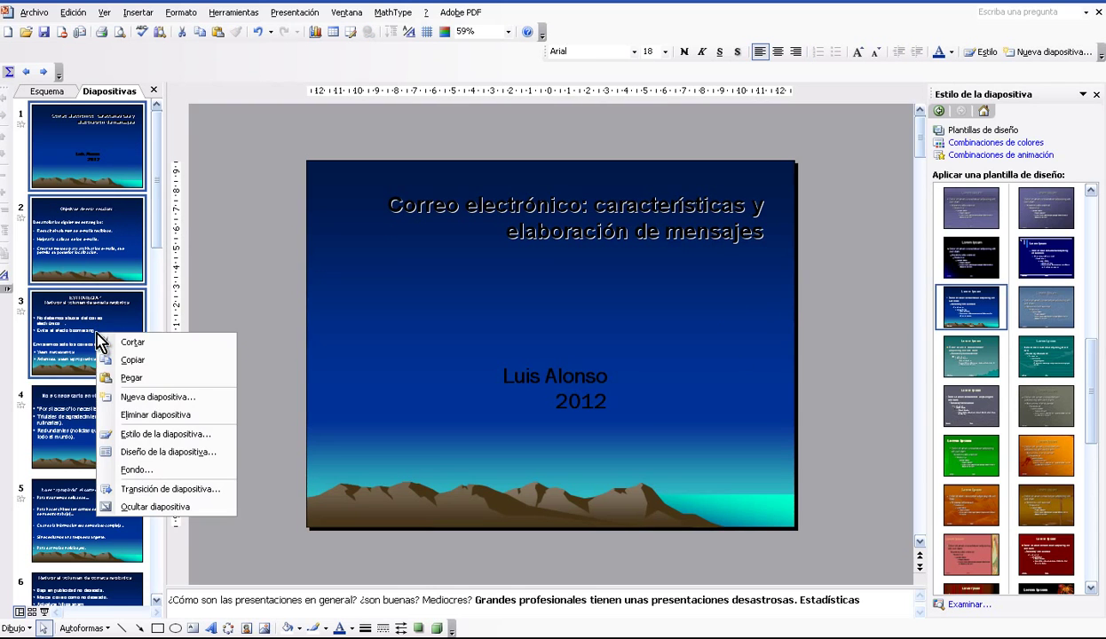
left_click(133, 470)
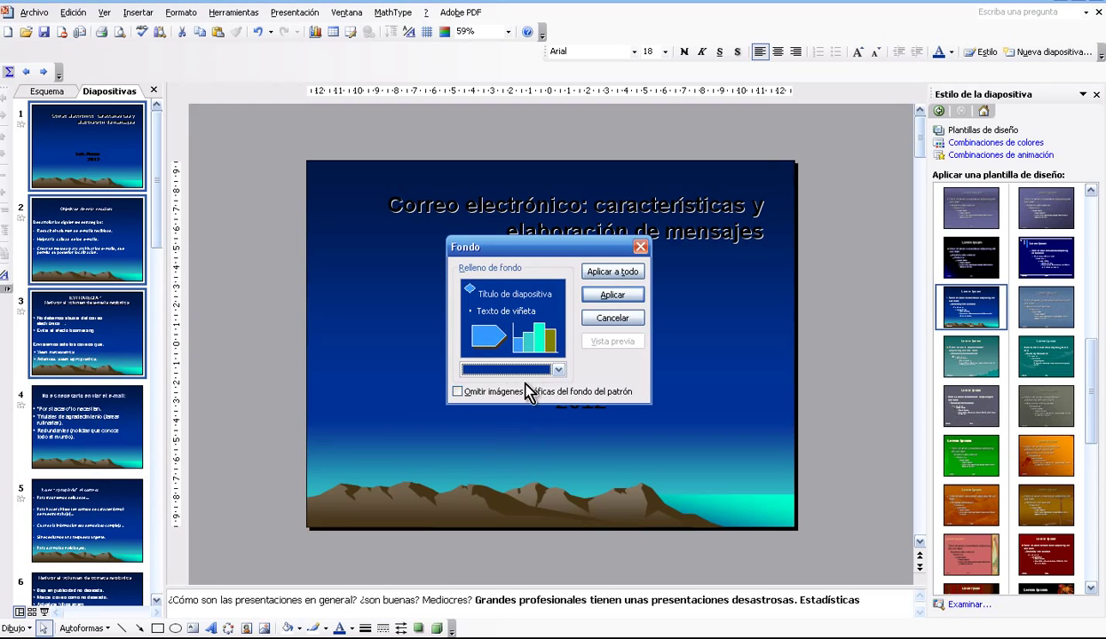
left_click(457, 392)
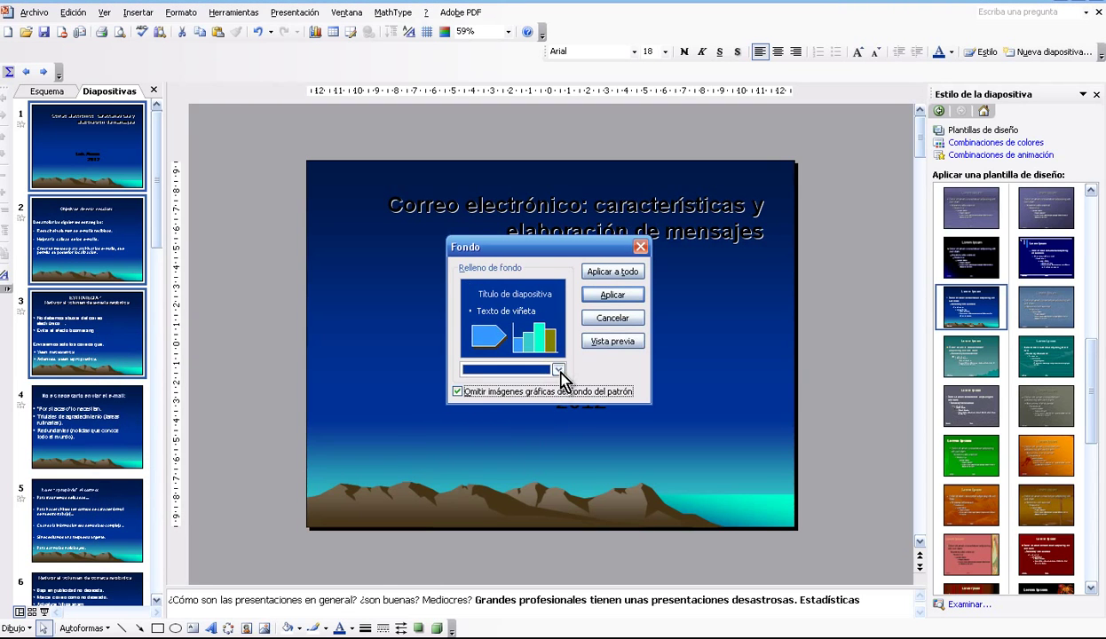
left_click(559, 369)
left_click(545, 399)
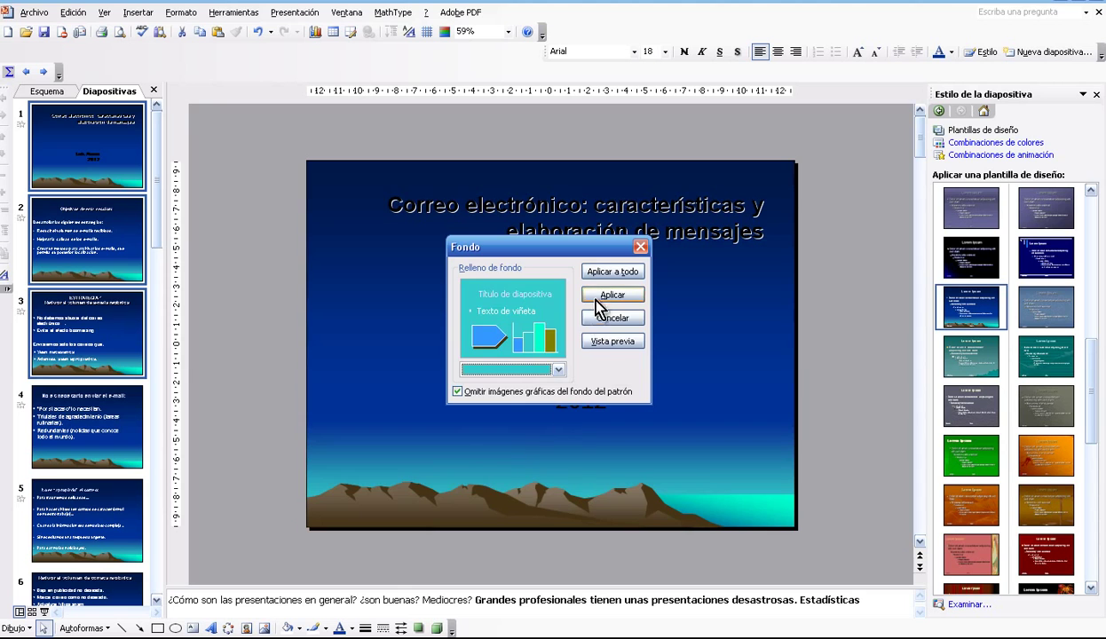
left_click(597, 300)
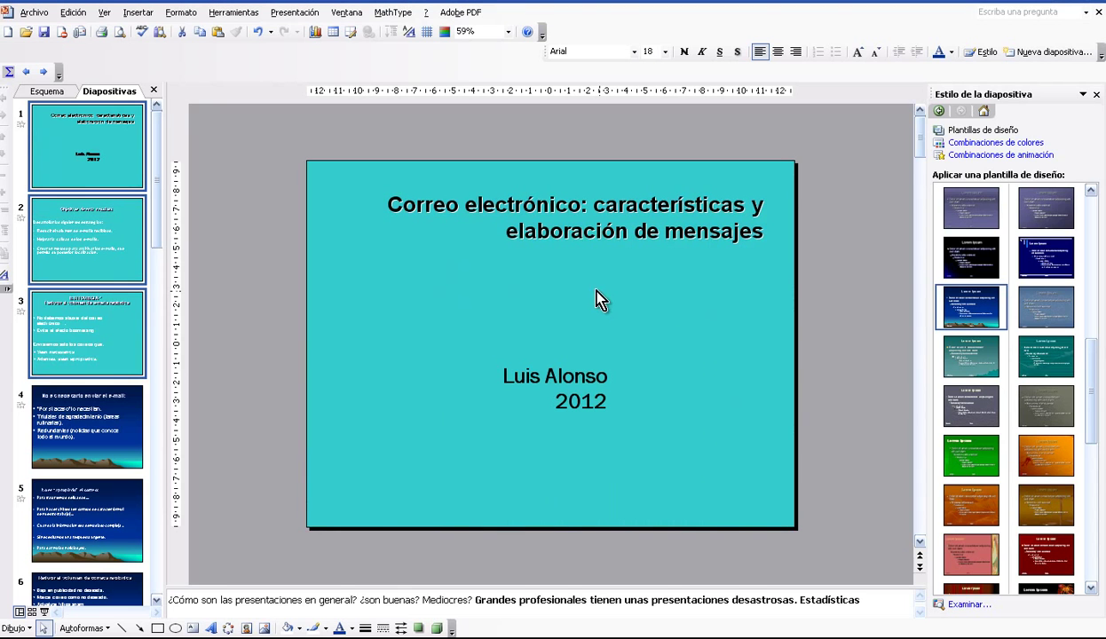
Give slide 10 alone a plain red background without graphics, then go to slide 4
scroll(162, 539, "down", 5)
left_click(120, 524)
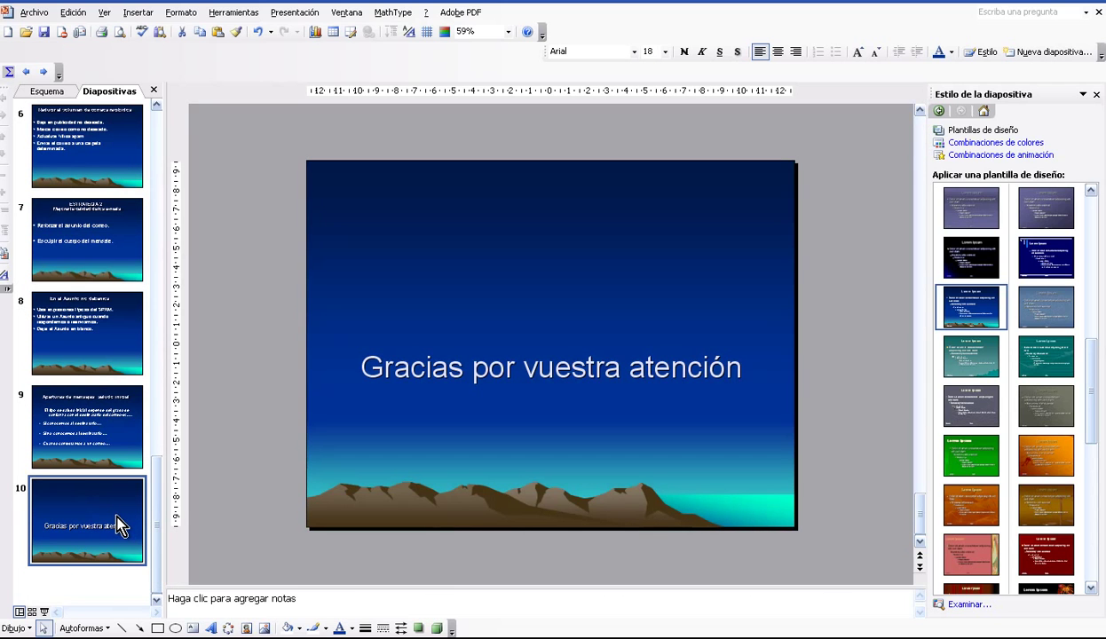
right_click(120, 524)
left_click(201, 454)
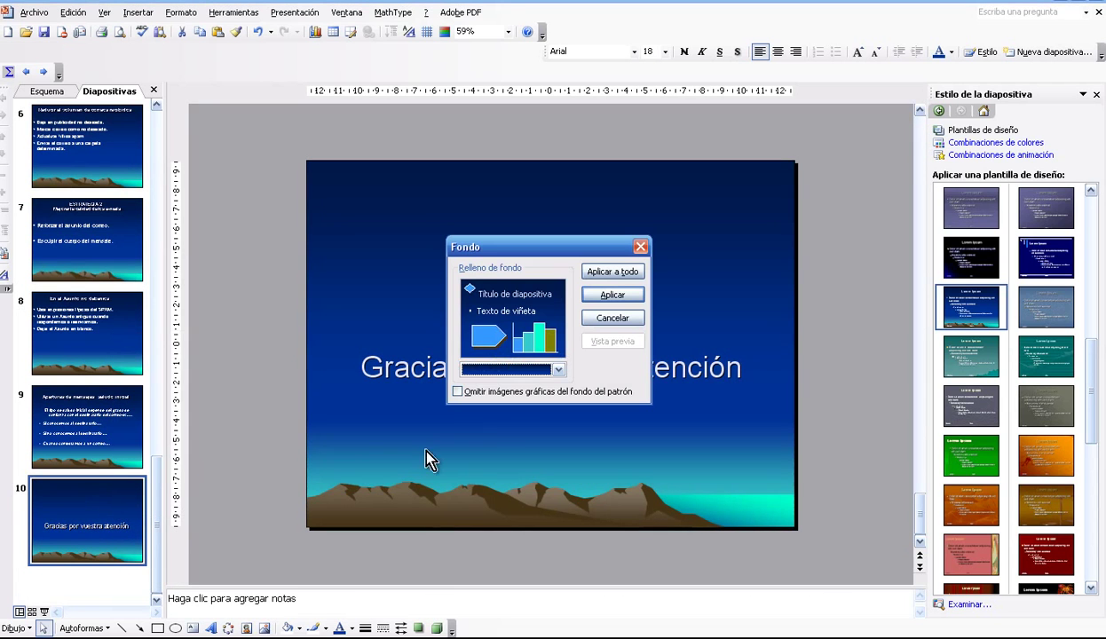
left_click(459, 391)
left_click(558, 370)
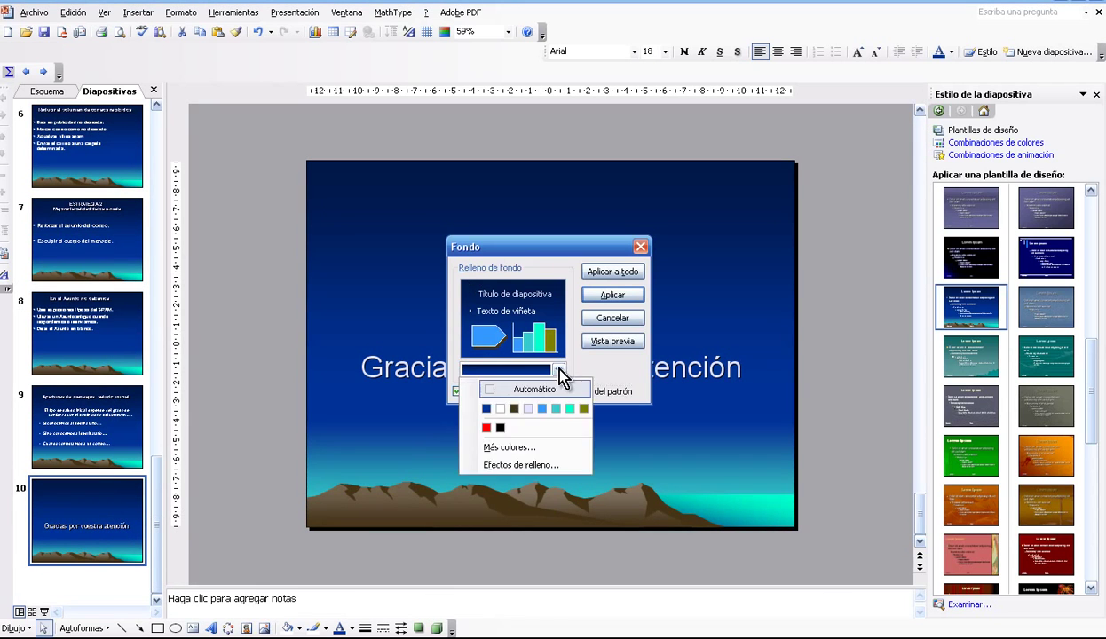
left_click(486, 427)
left_click(639, 296)
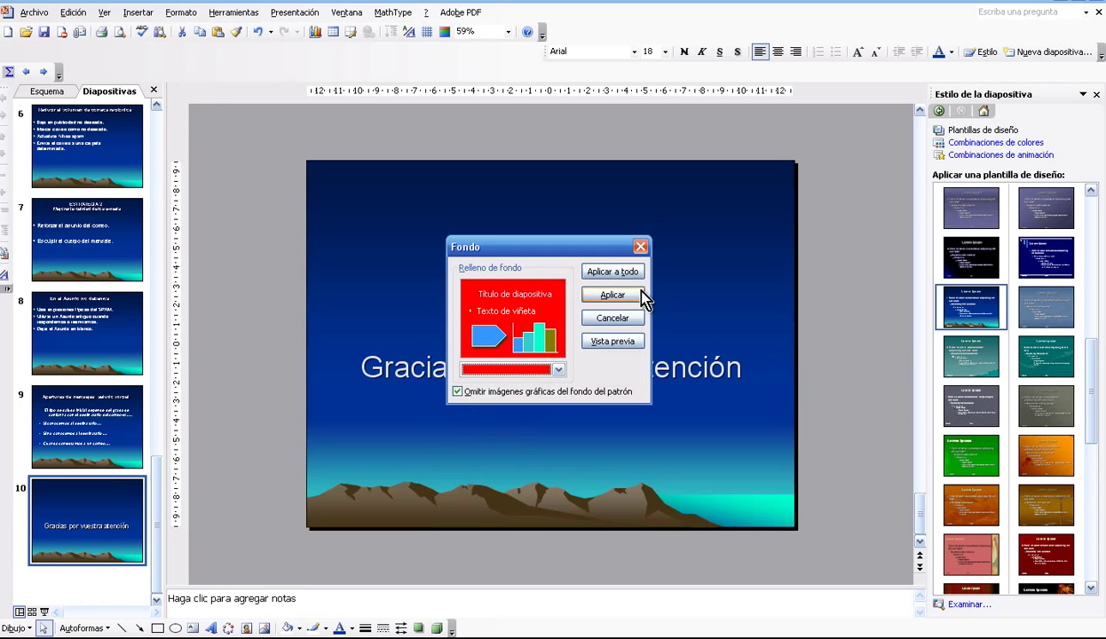
scroll(147, 440, "up", 5)
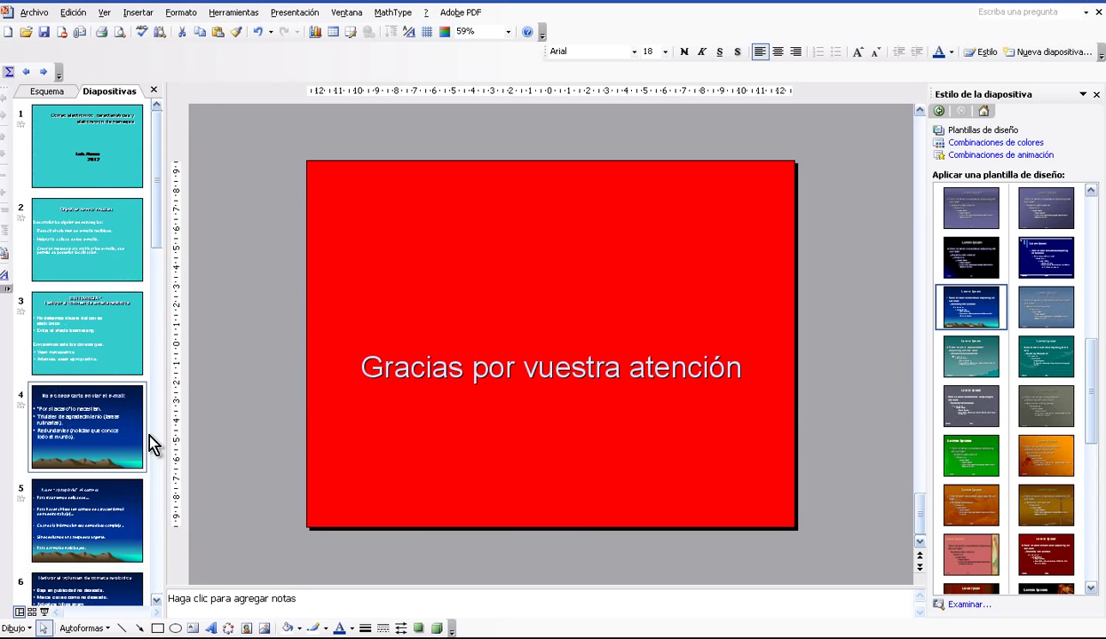
left_click(98, 405)
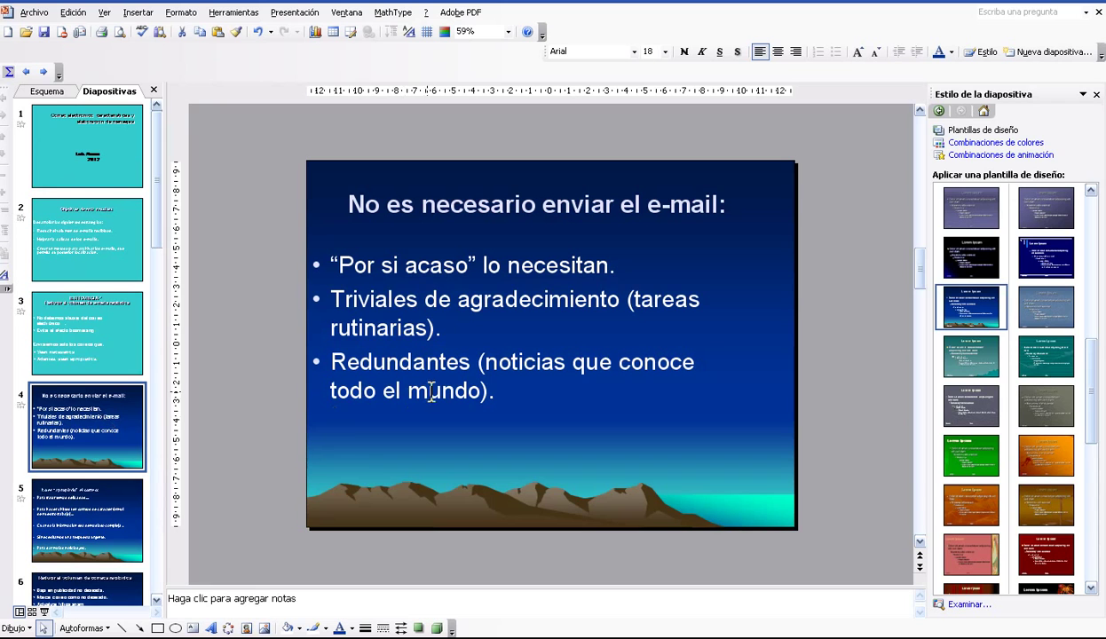
key("ctrl+v")
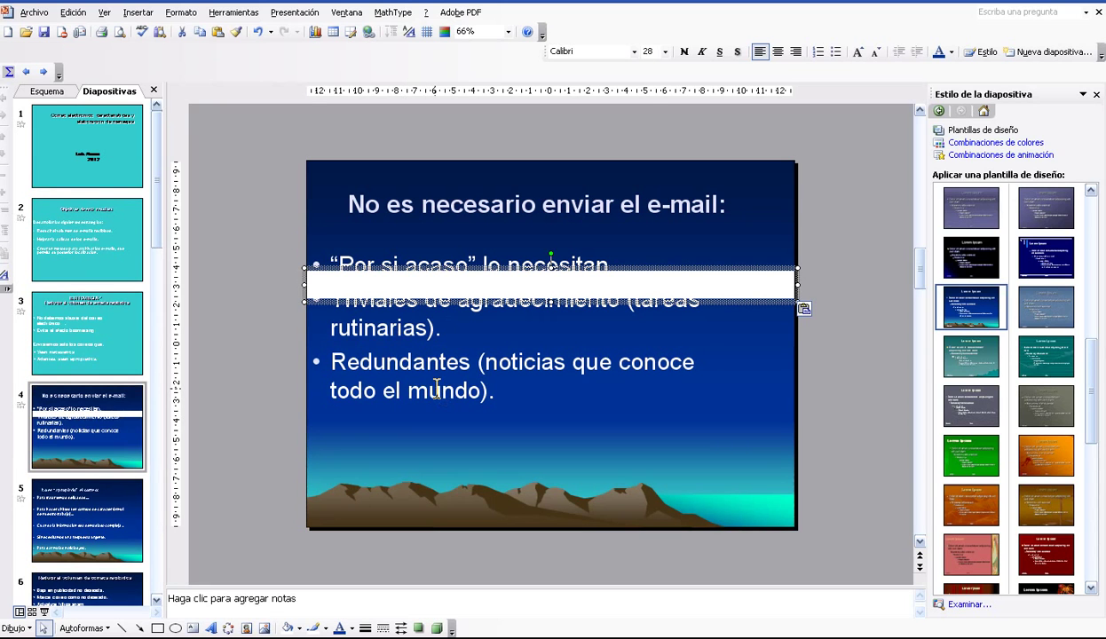
type("También")
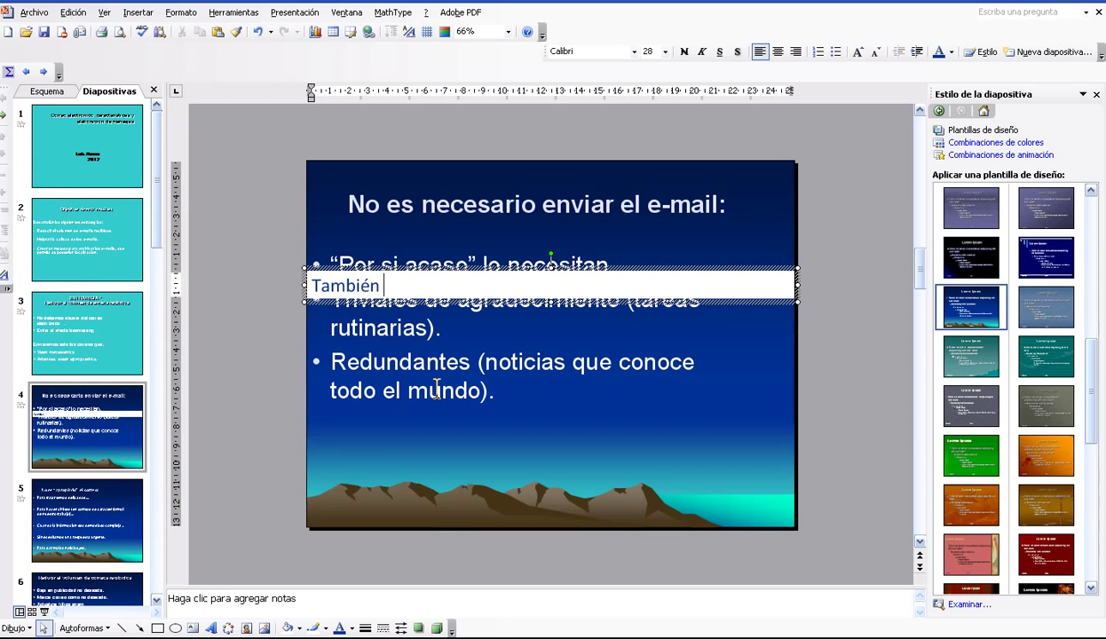
type(" podemos cambiar los do")
type("res de las diapositivas...")
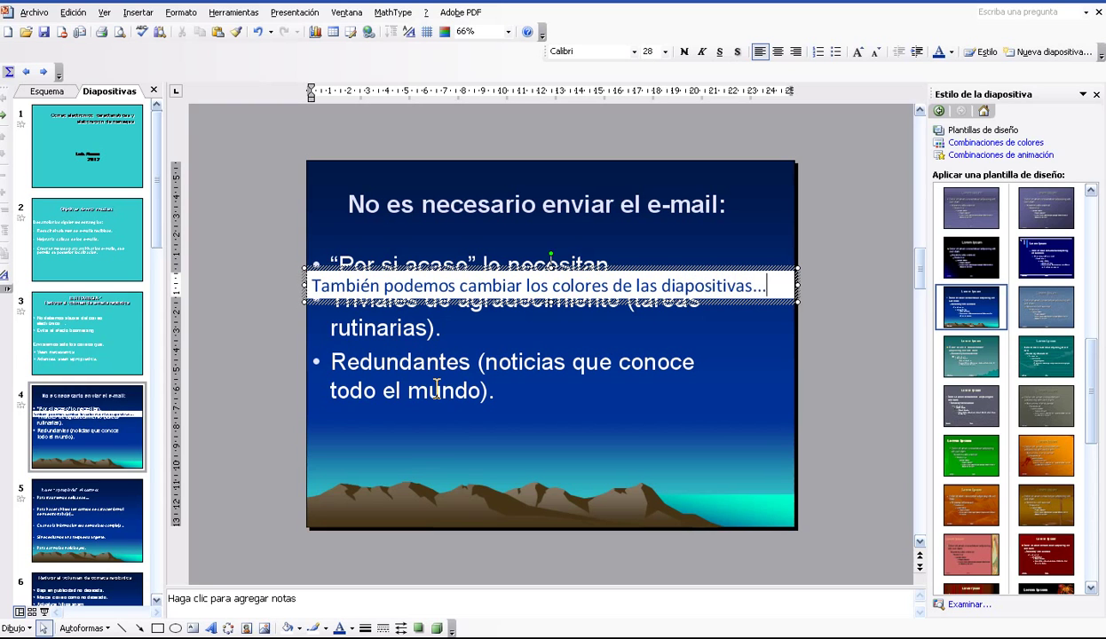
left_click(768, 269)
key("Delete")
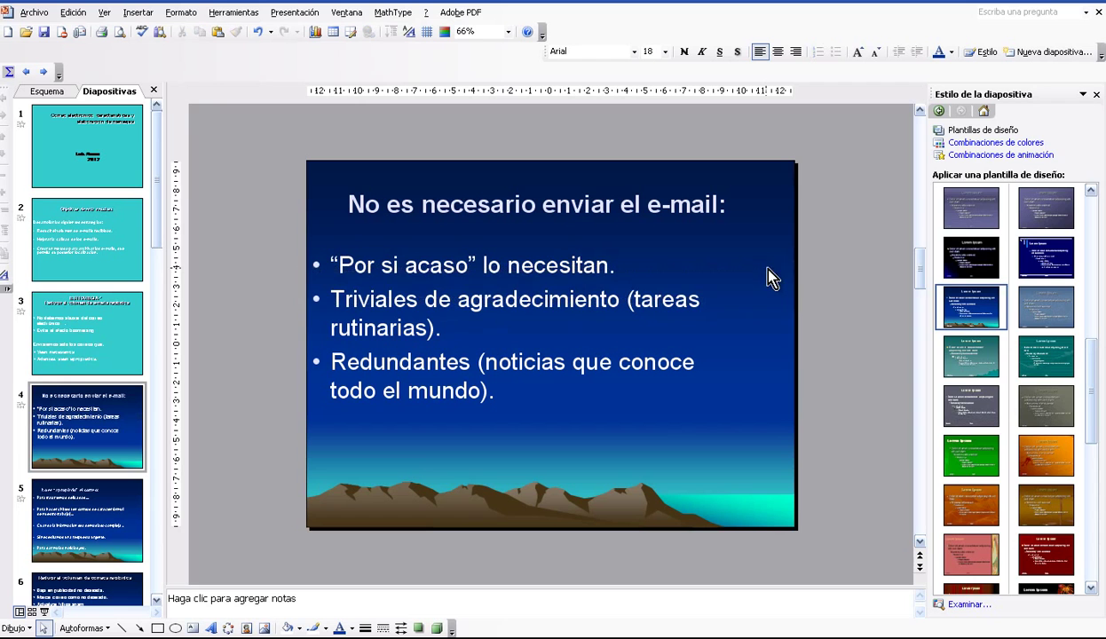
Preview brown, dark blue, purple-grey and teal colour schemes, then apply grey-taupe to all slides
left_click(998, 143)
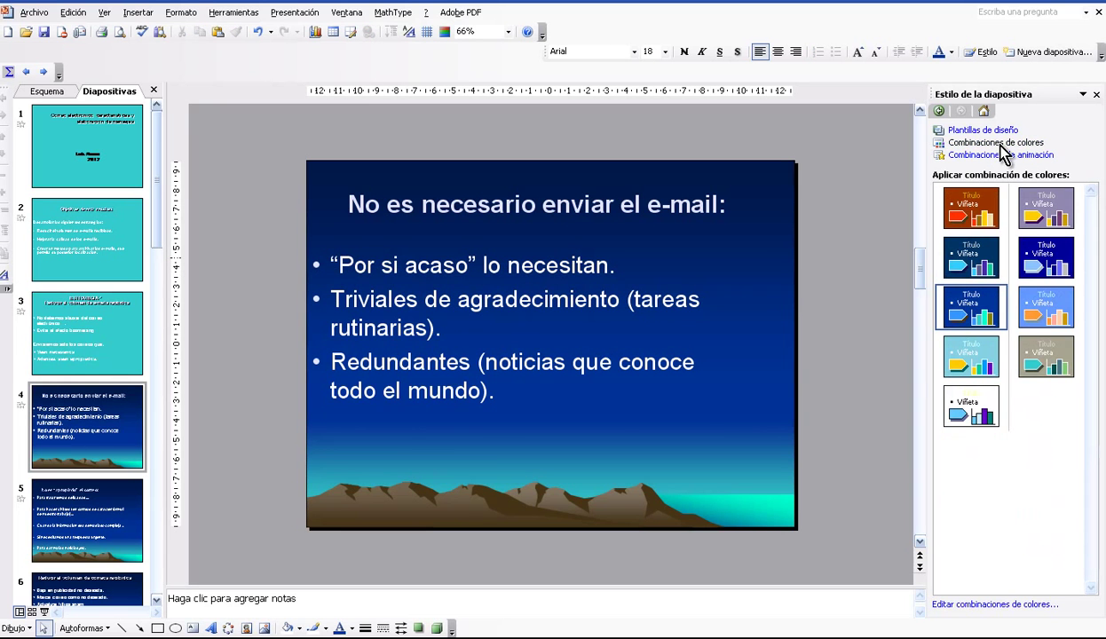
left_click(972, 218)
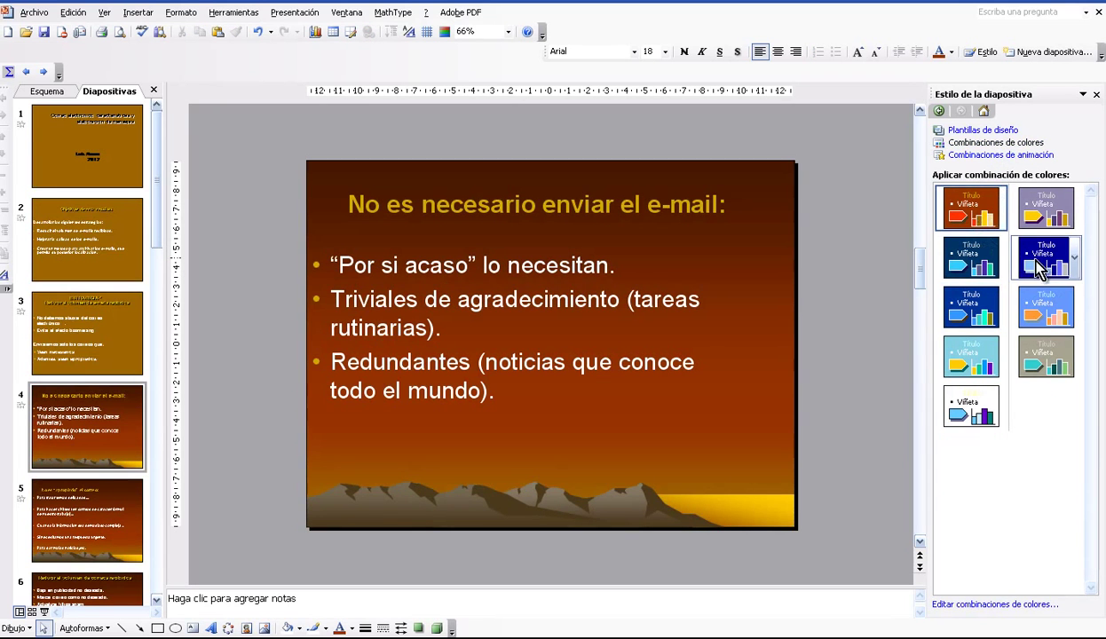
left_click(973, 260)
left_click(1021, 209)
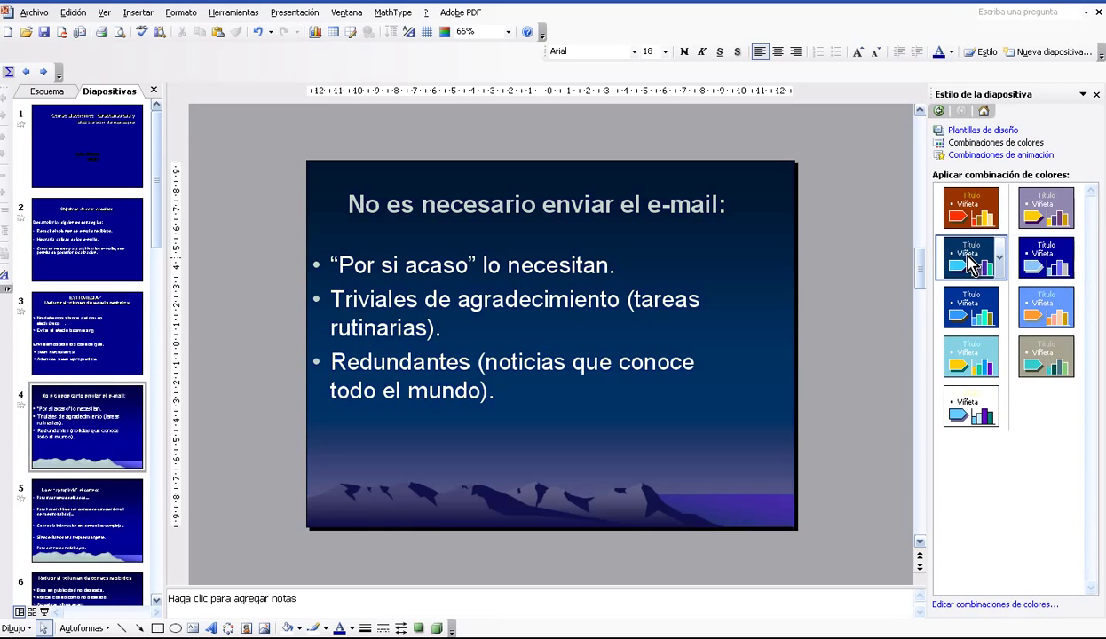
left_click(955, 351)
left_click(1021, 353)
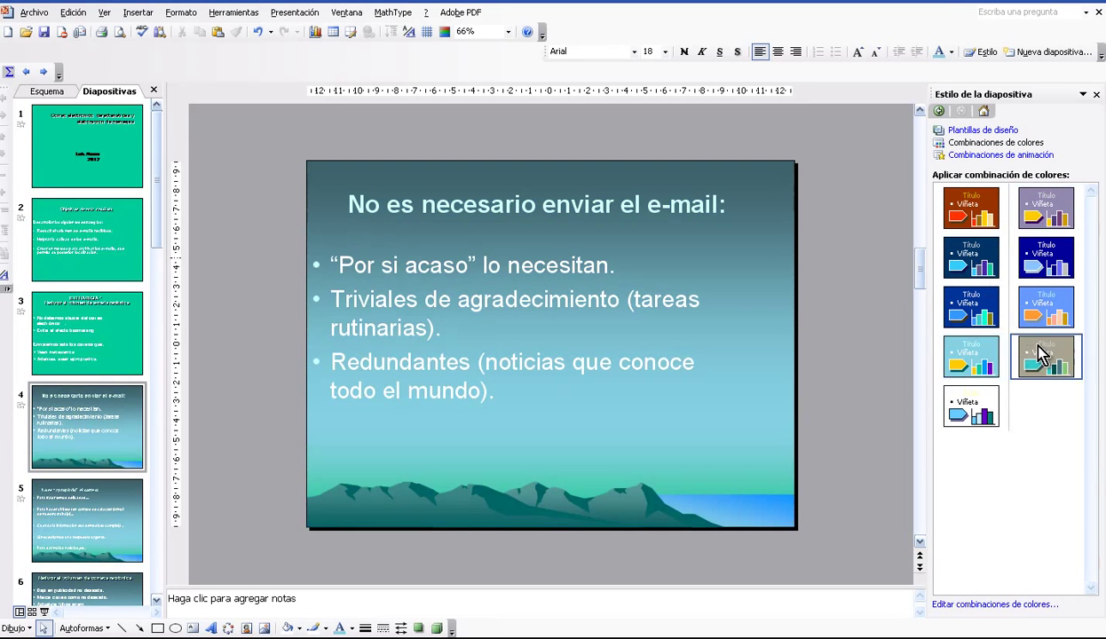
key("ctrl+v")
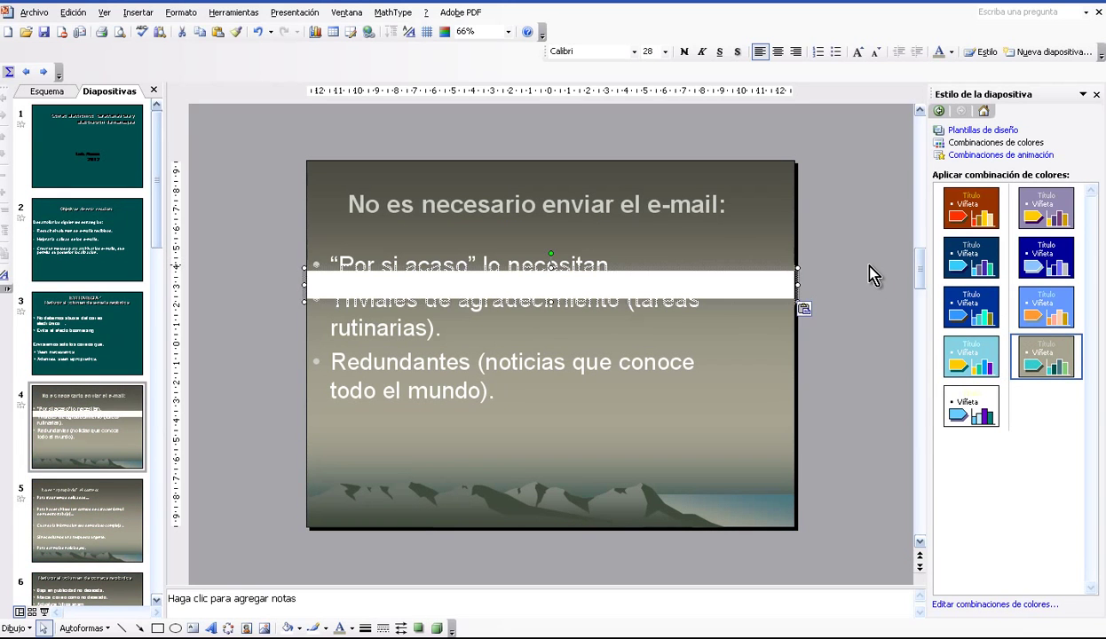
type("Podemos cambiar los colores de ")
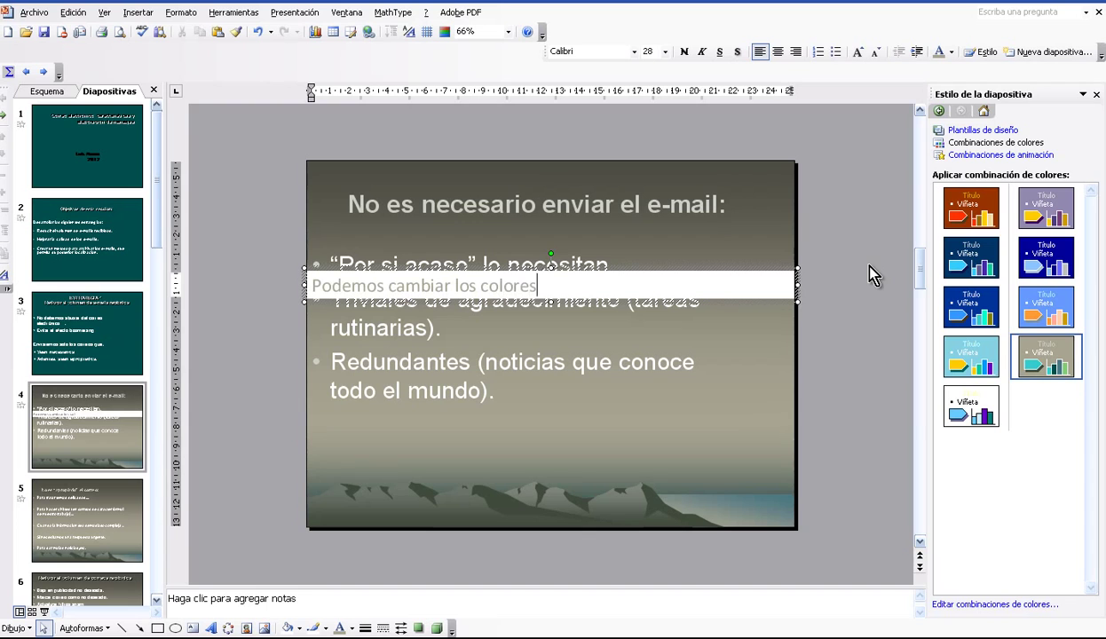
type("to")
key("BackSpace")
key("BackSpace")
type("todas o de solo algunas diapositivas")
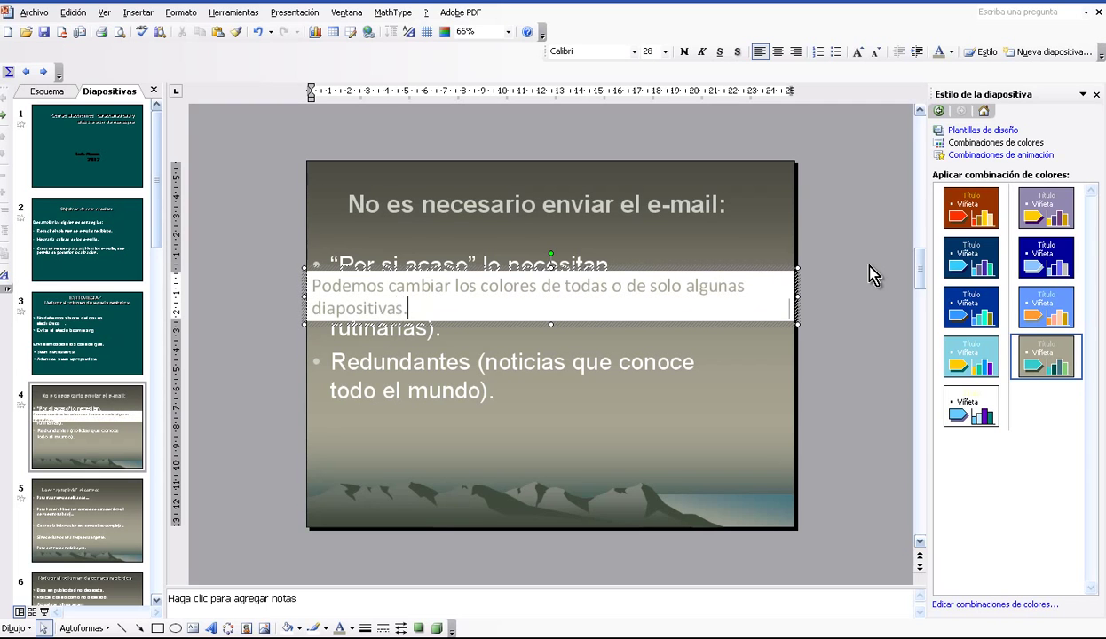
type(".........")
key("Escape")
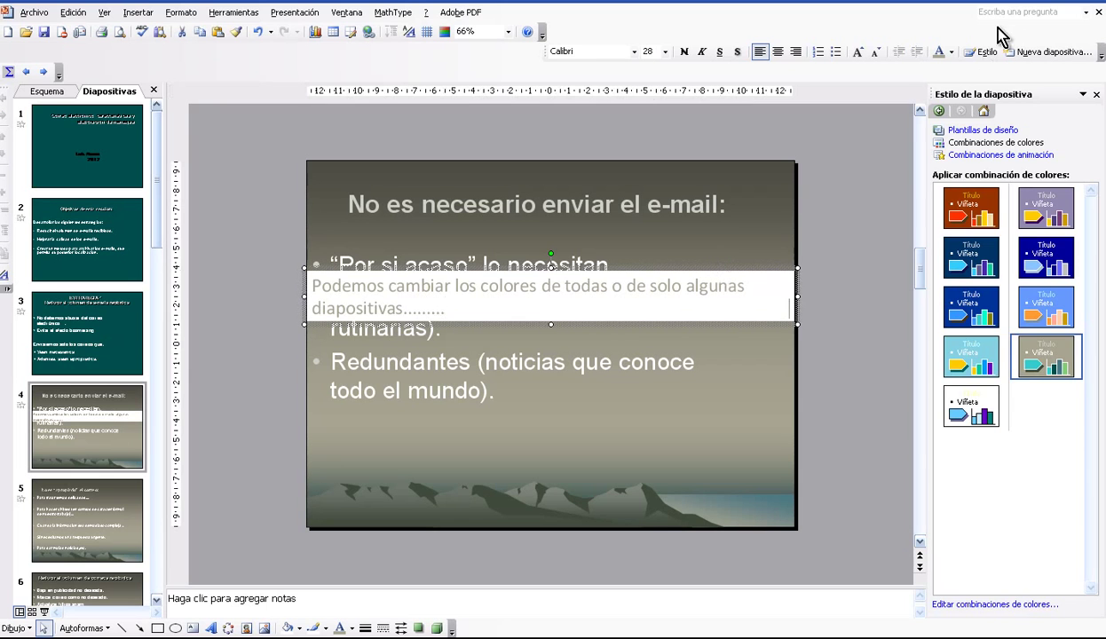
left_click(951, 52)
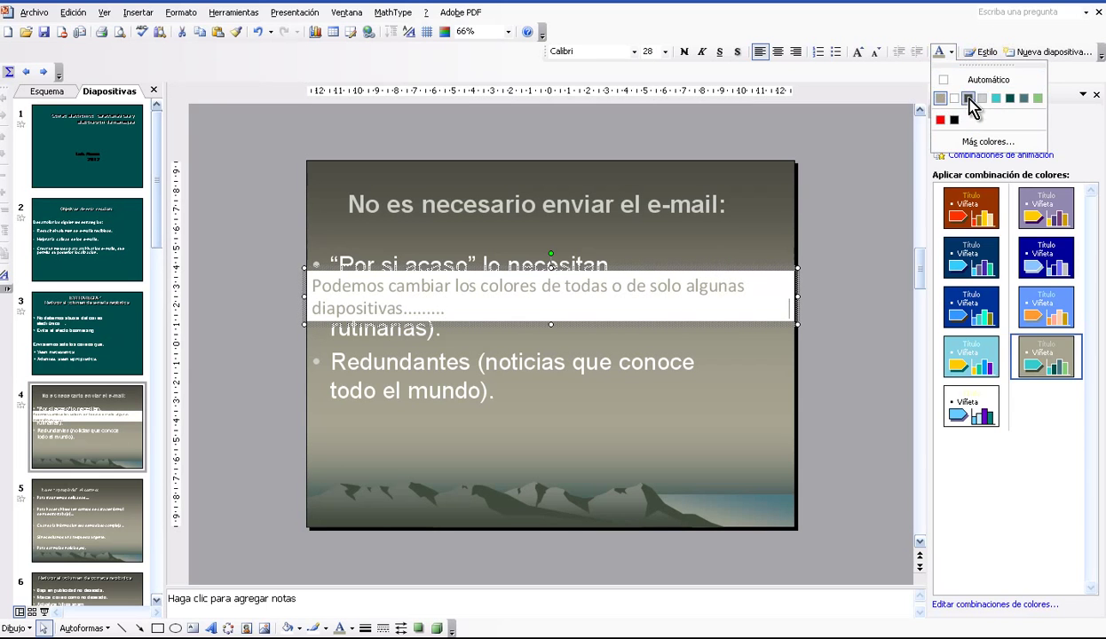
left_click(969, 99)
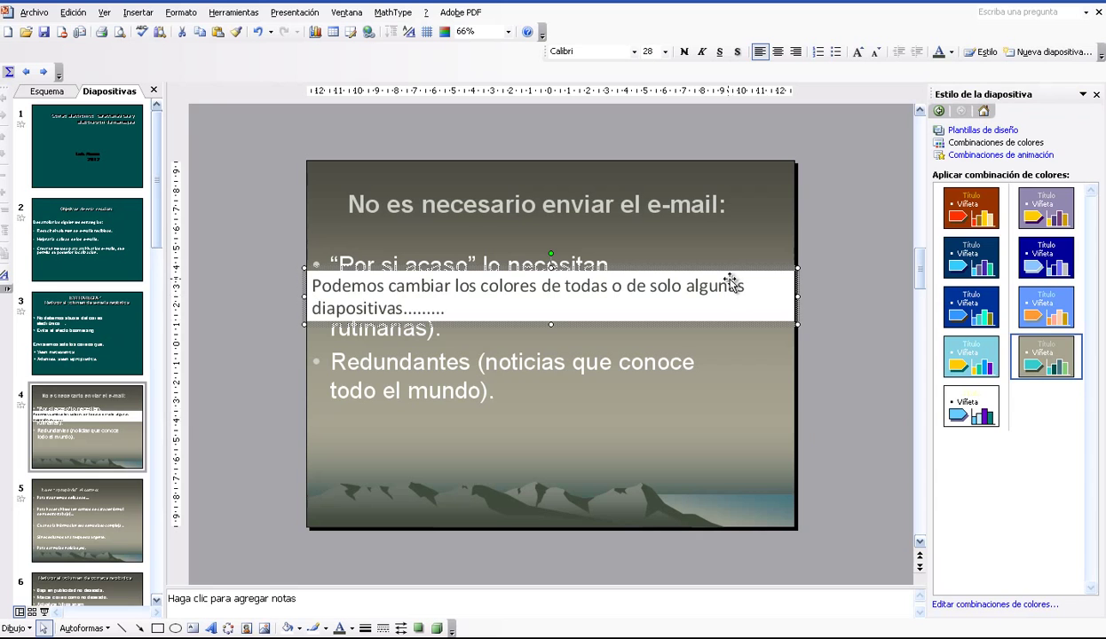
key("Delete")
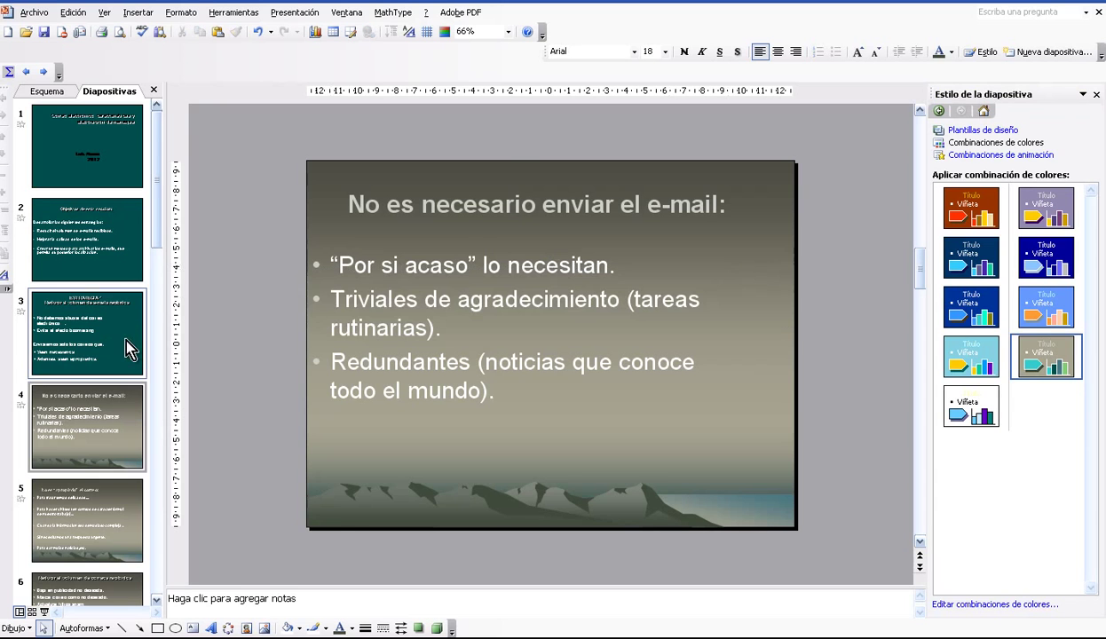
Select slides 1–3, try several colour schemes, apply brown-gold to them, then open slide 1
left_click(124, 339)
left_click(113, 147, "shift")
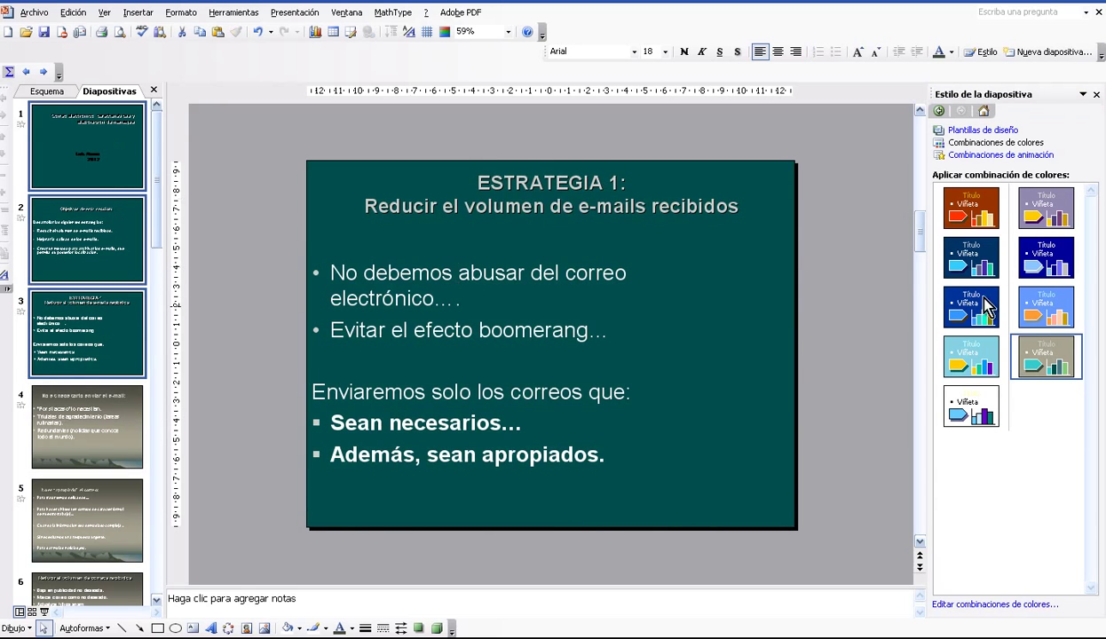
left_click(974, 233)
left_click(972, 255)
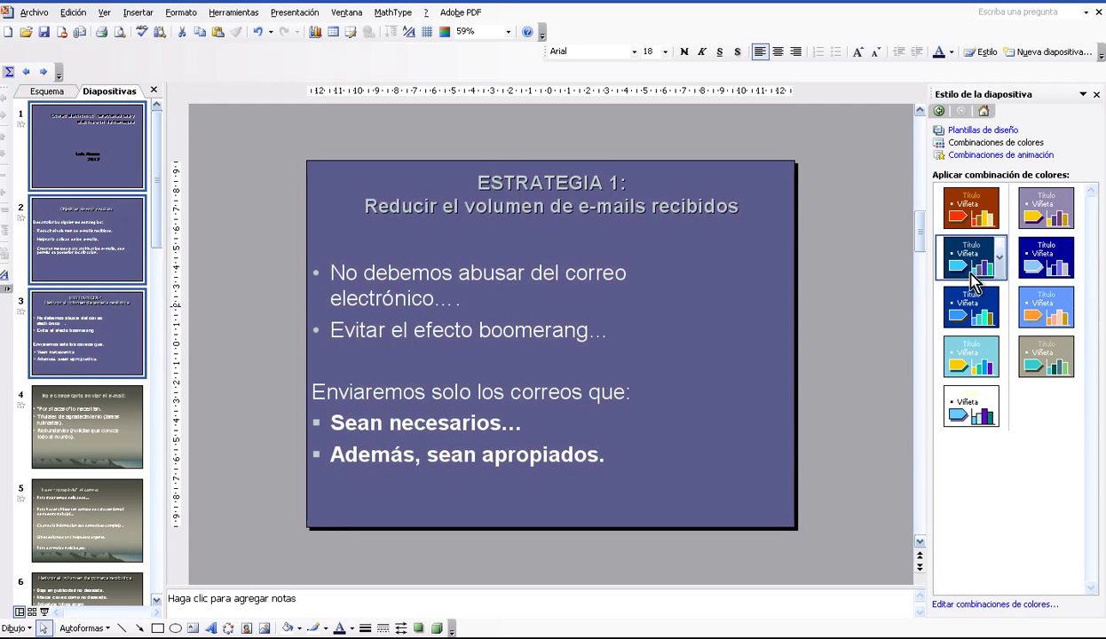
left_click(974, 358)
left_click(968, 404)
left_click(1037, 352)
left_click(1035, 322)
left_click(1044, 258)
left_click(1044, 209)
left_click(971, 210)
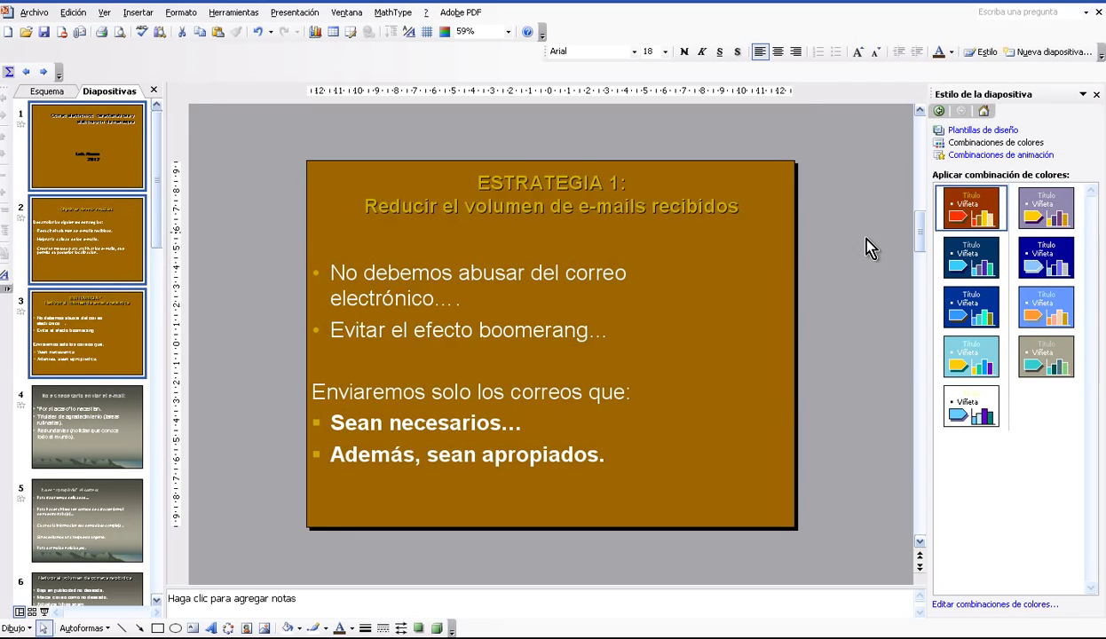
left_click(49, 148)
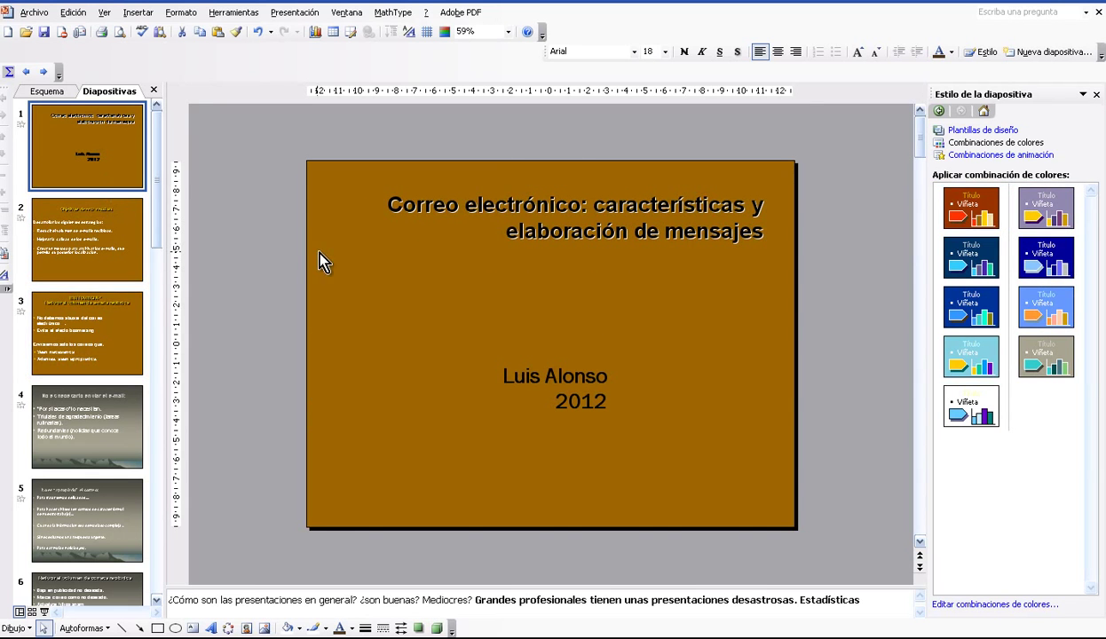
Paste a note reading 'Seguidamente veremos como insertar una imagen de fondo', then delete it
key("ctrl+v")
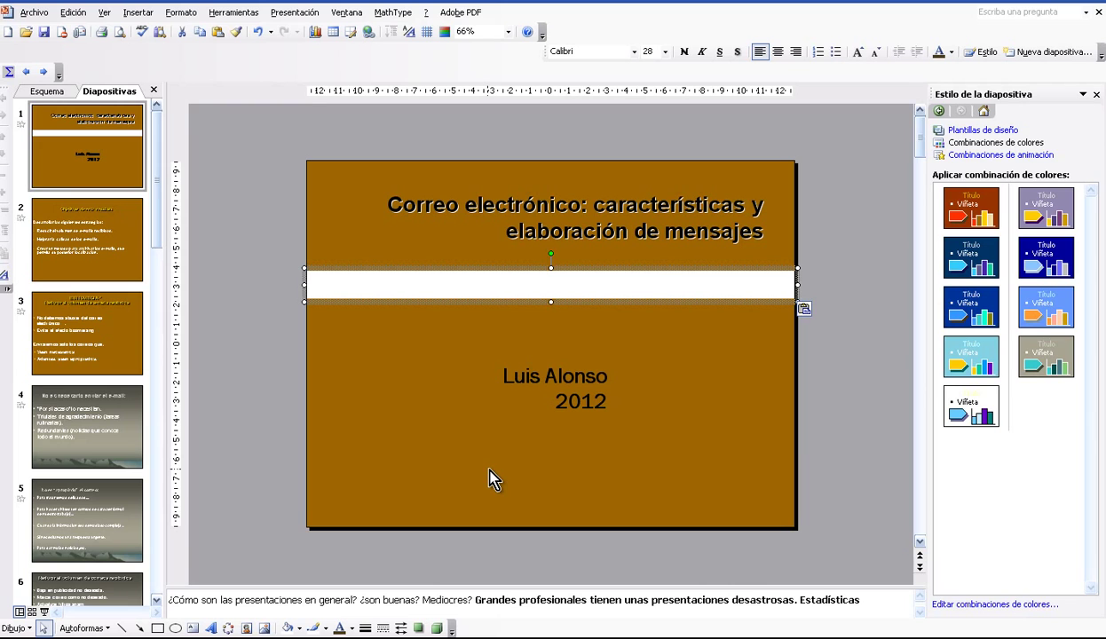
type("A")
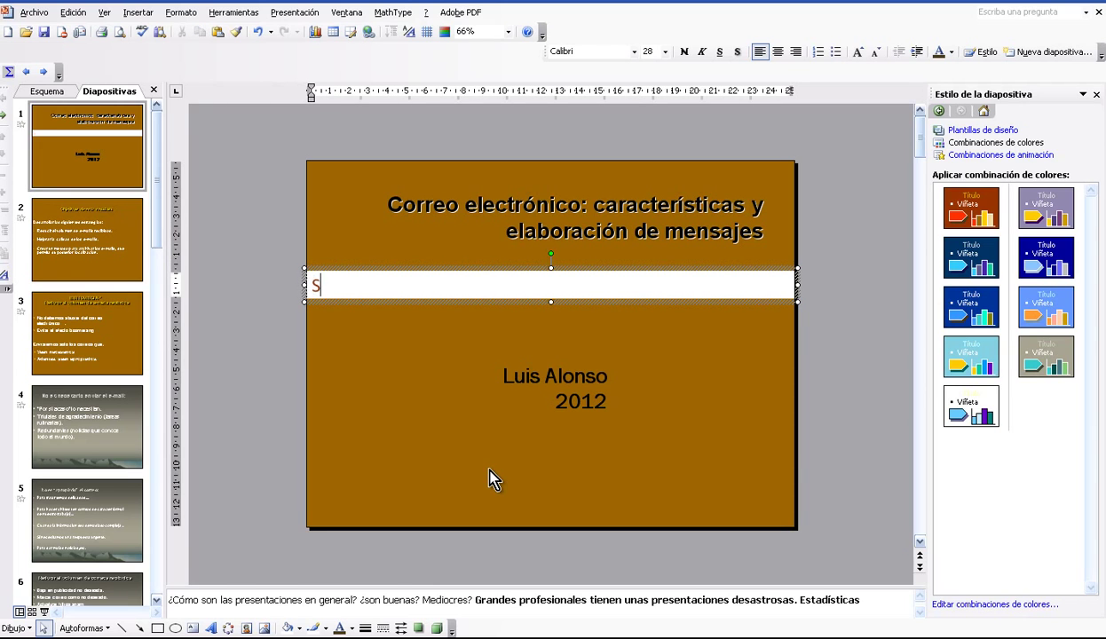
type("guidamente va")
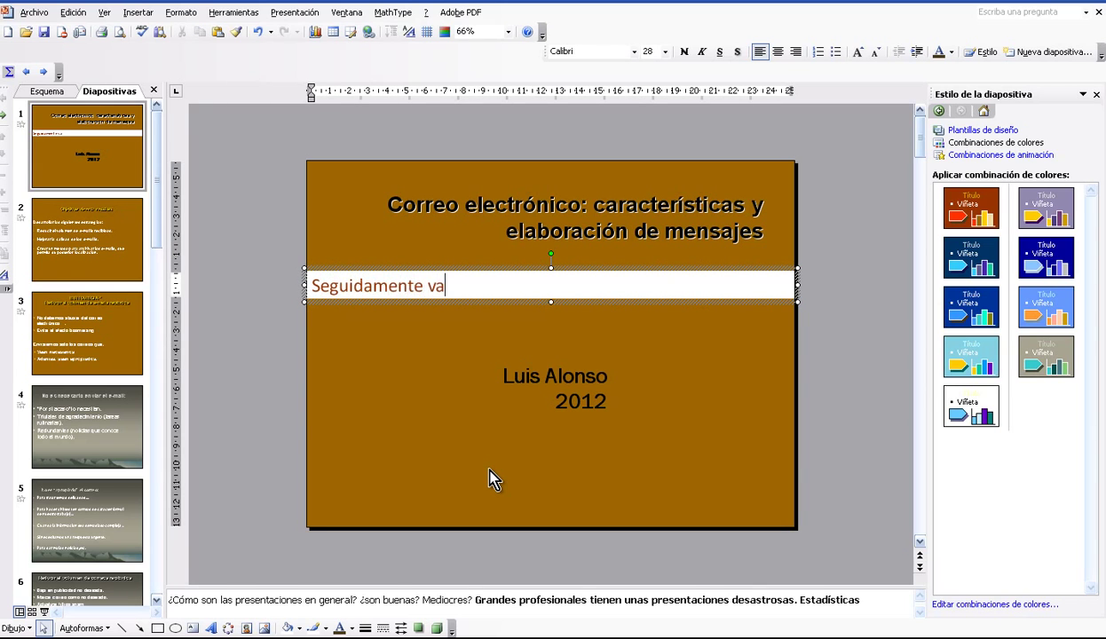
key("BackSpace")
type("eremos como insertar una im")
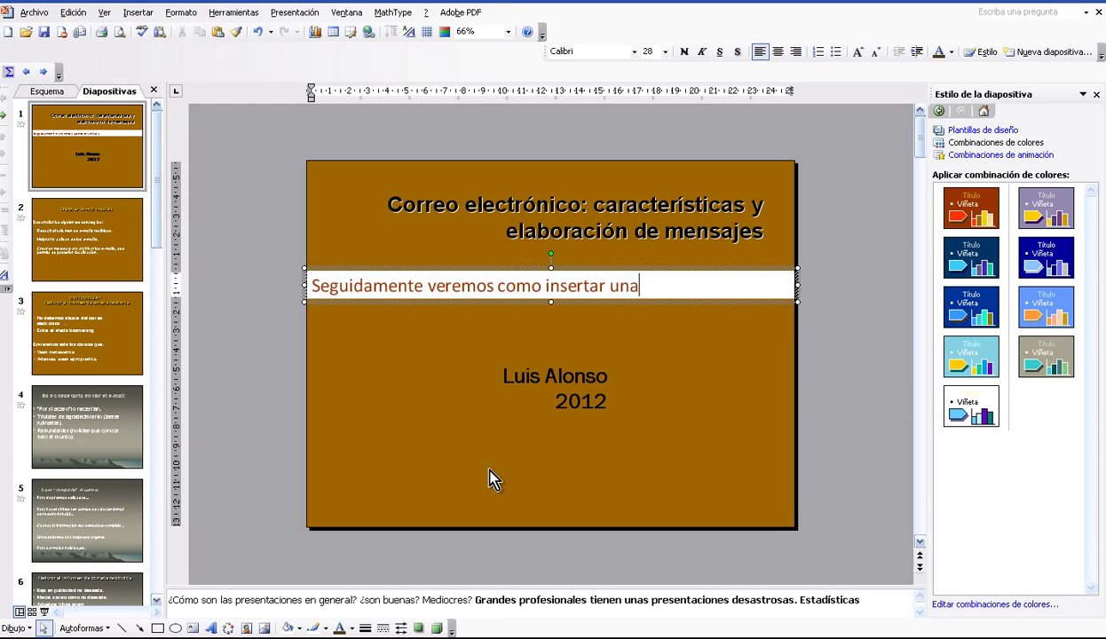
type("agen")
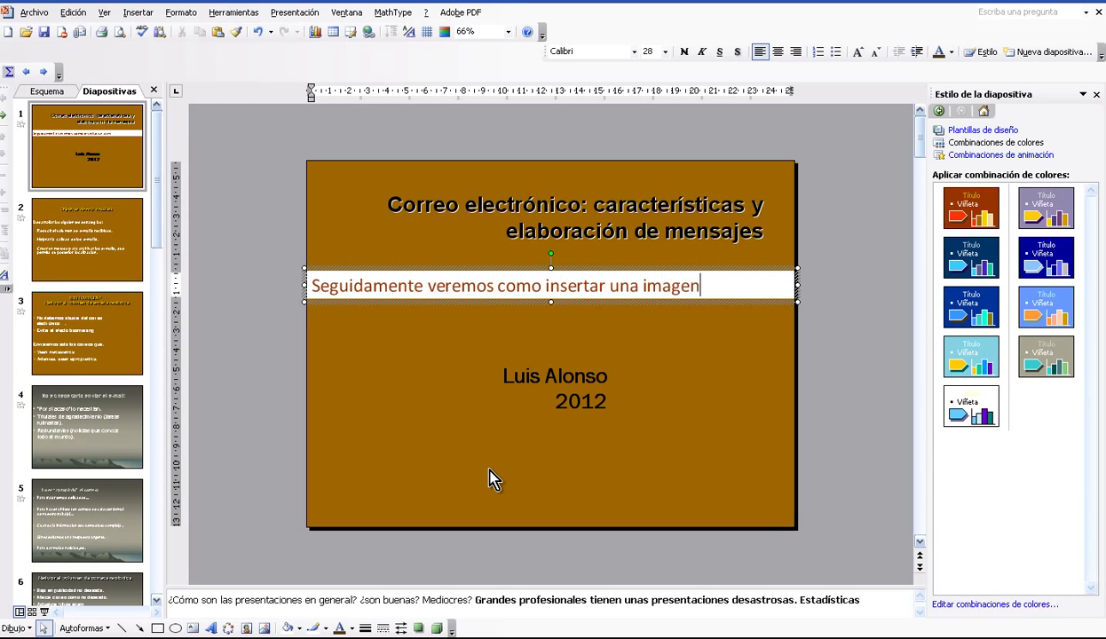
type(" de fondo.")
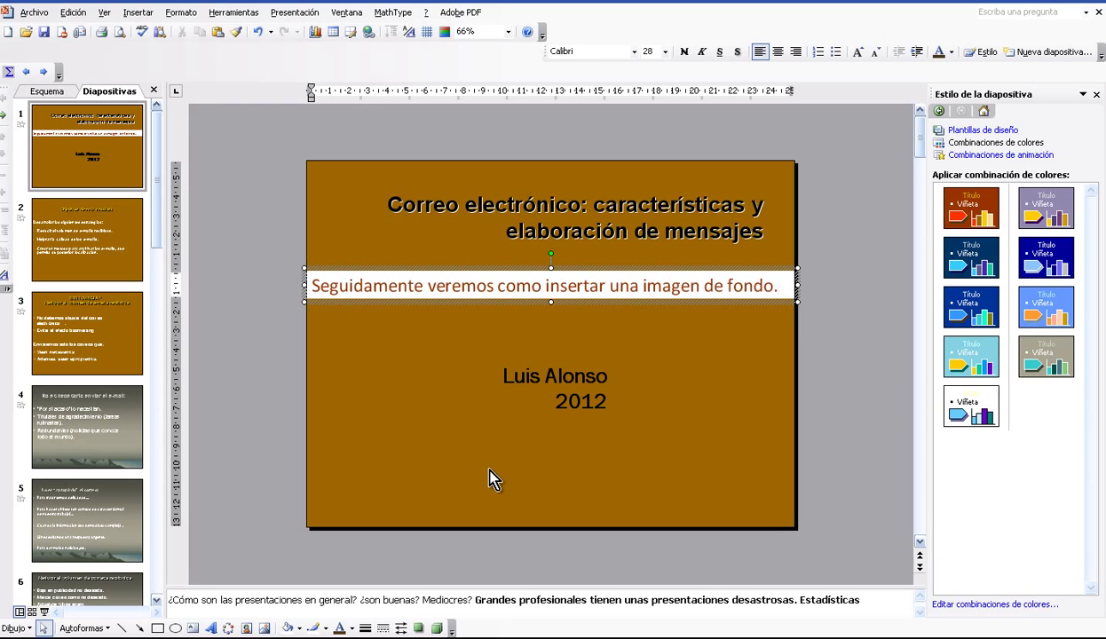
left_click(699, 304)
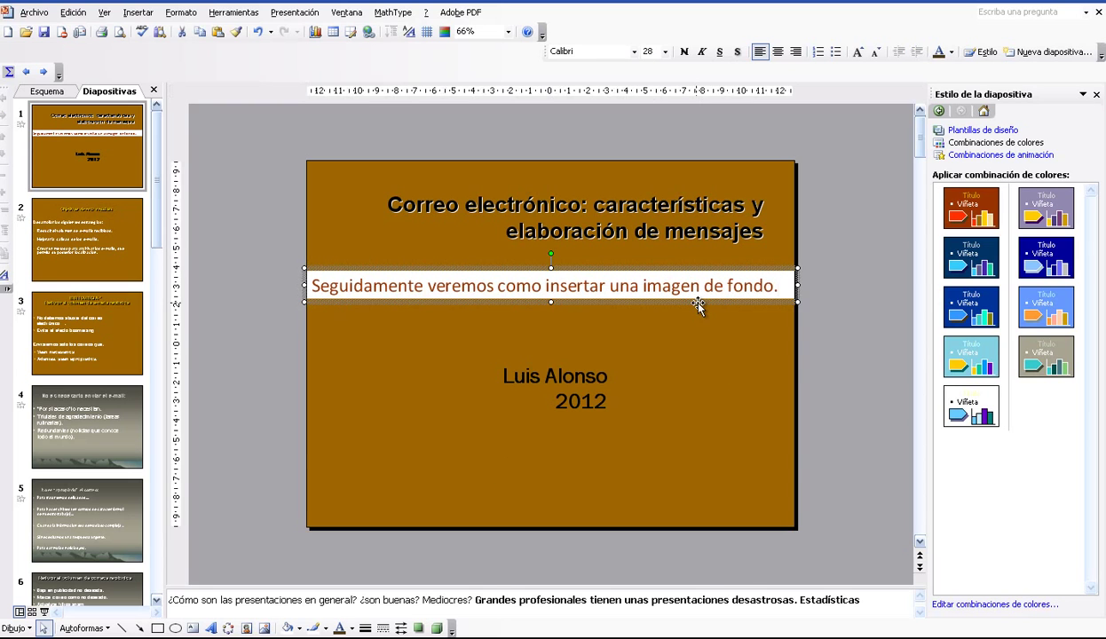
key("Delete")
Set the title slide's background to a picture fill using 'fondo 111', applied to that slide only
left_click(113, 162)
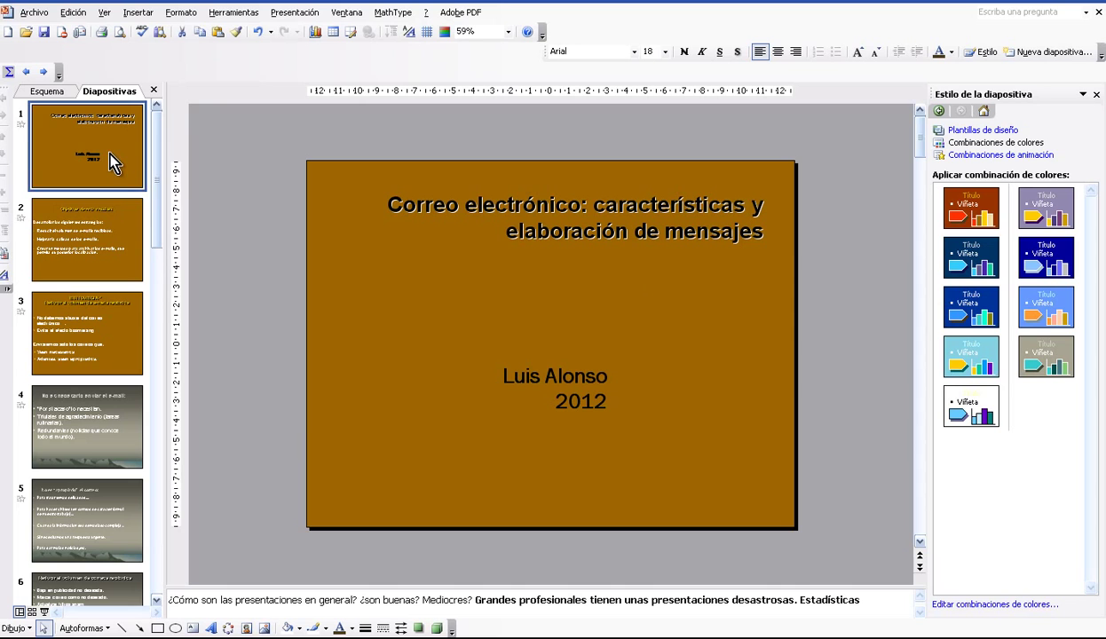
right_click(111, 162)
left_click(145, 290)
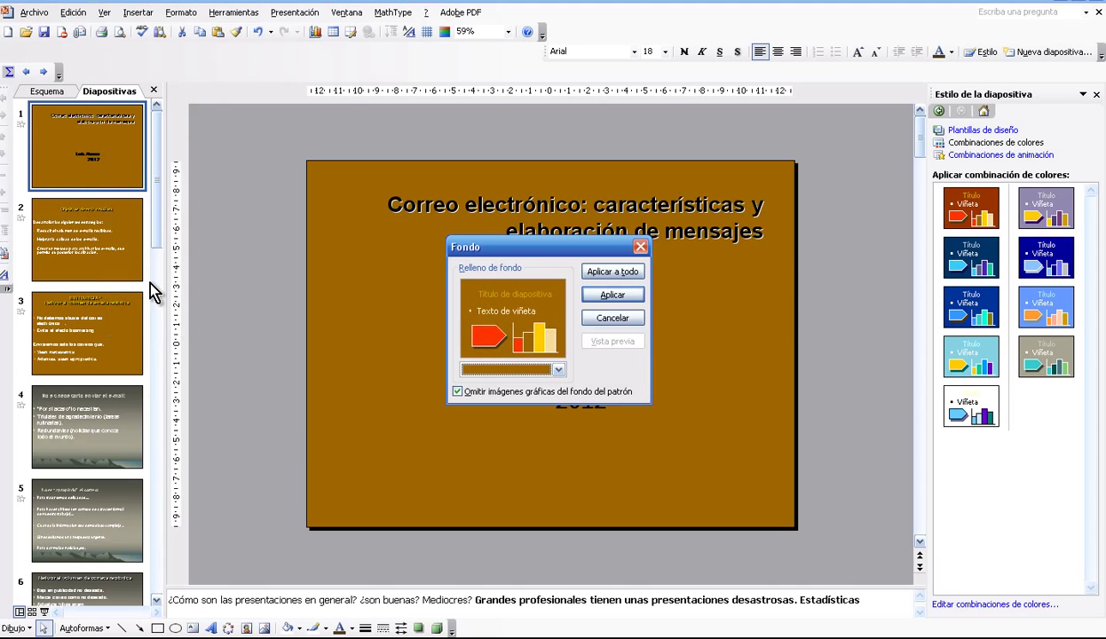
left_click(558, 370)
left_click(557, 453)
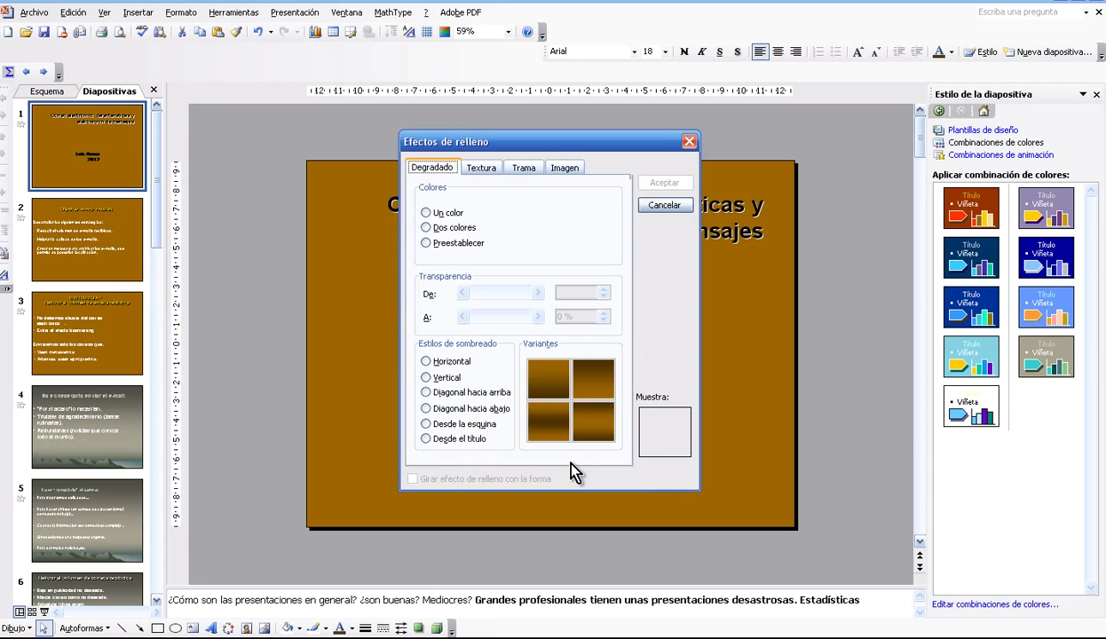
left_click(561, 168)
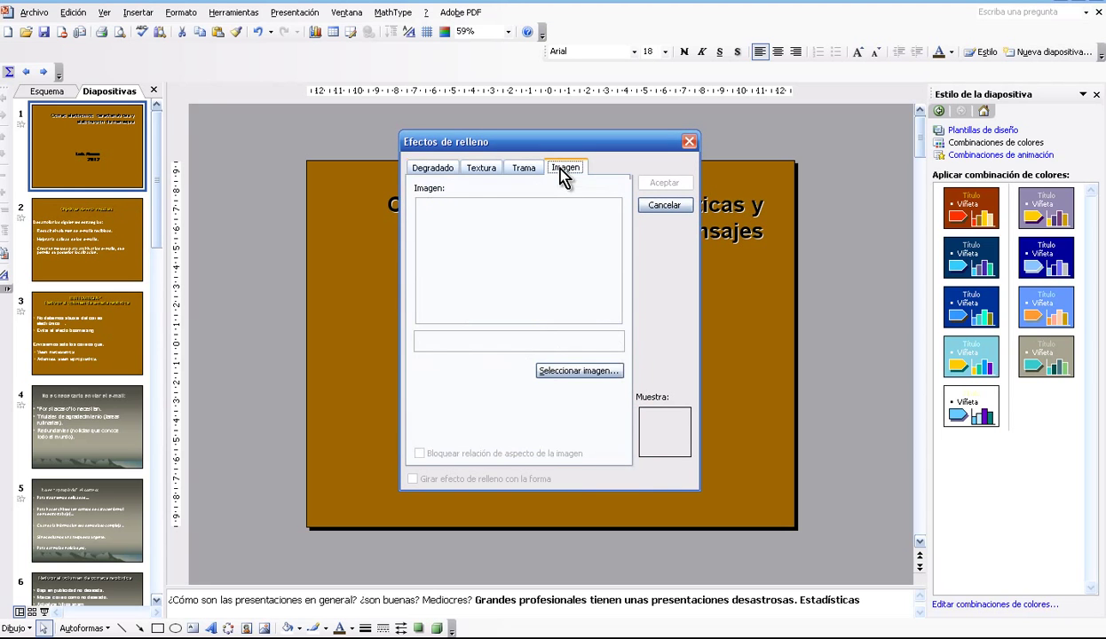
left_click(579, 369)
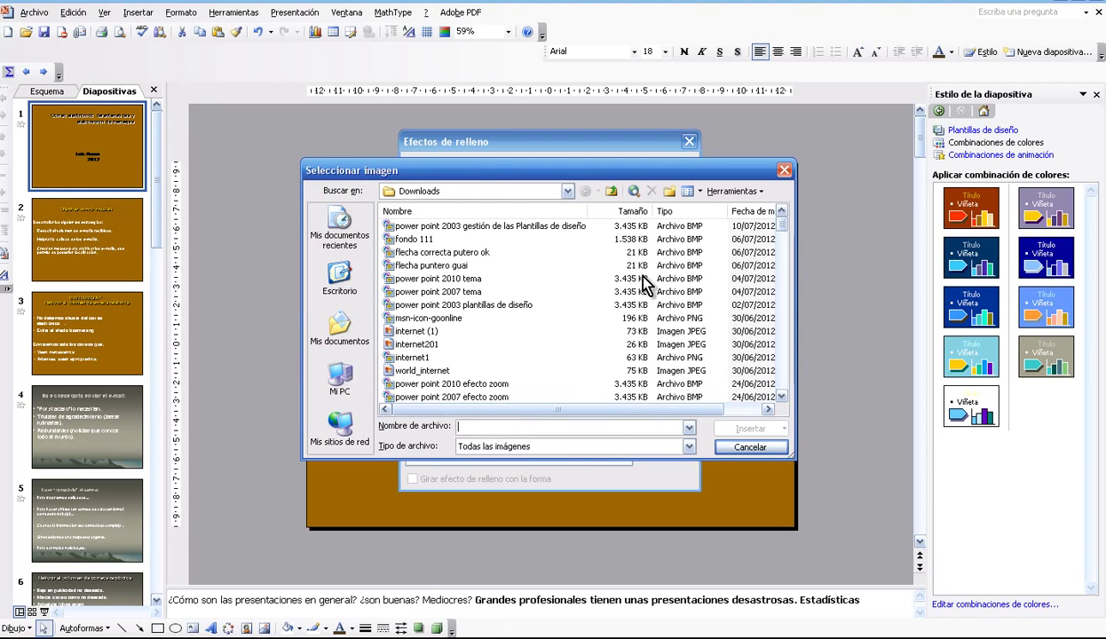
left_click(407, 240)
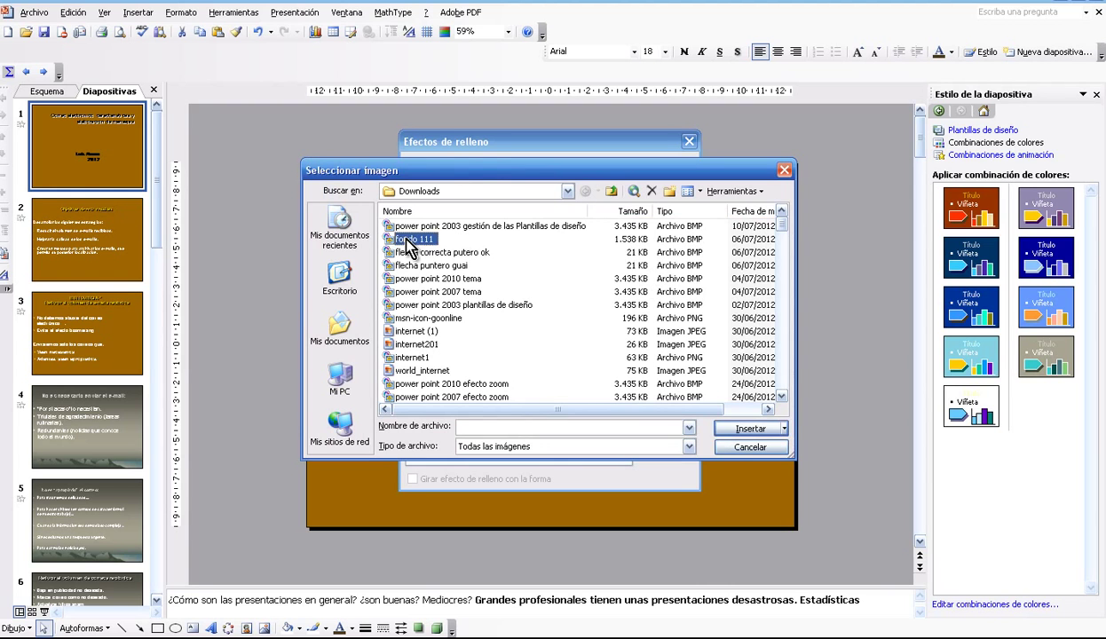
left_click(726, 428)
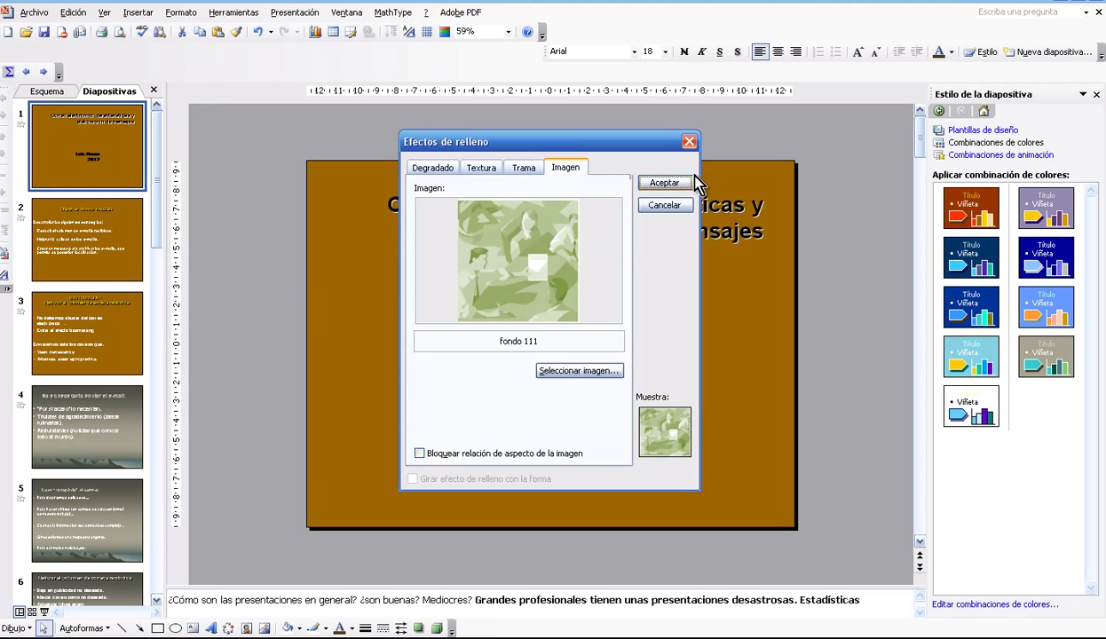
left_click(665, 183)
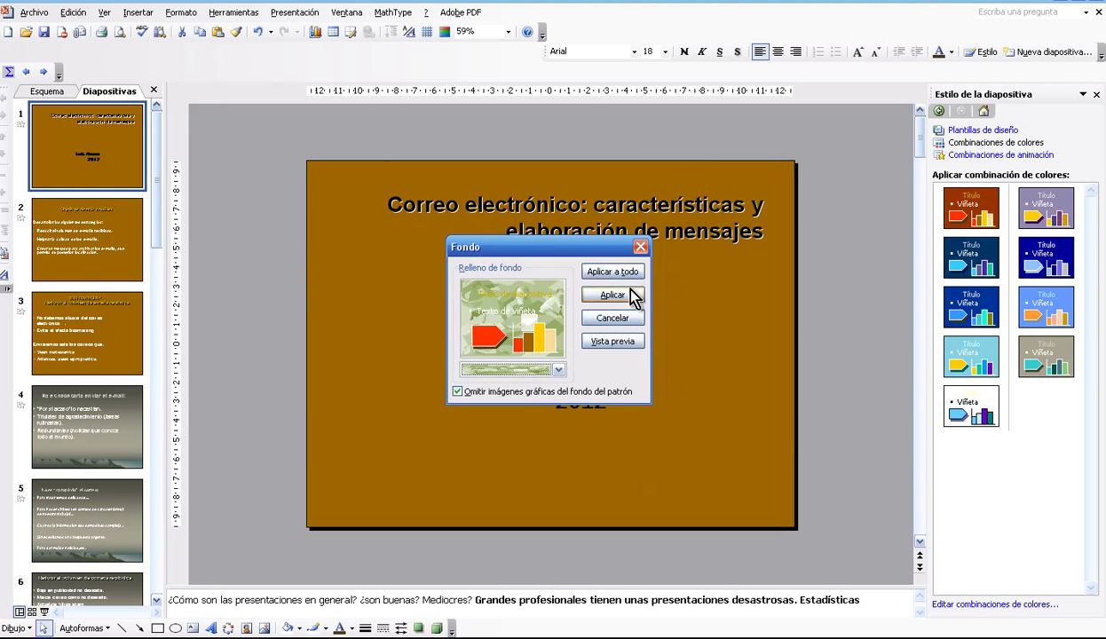
left_click(631, 296)
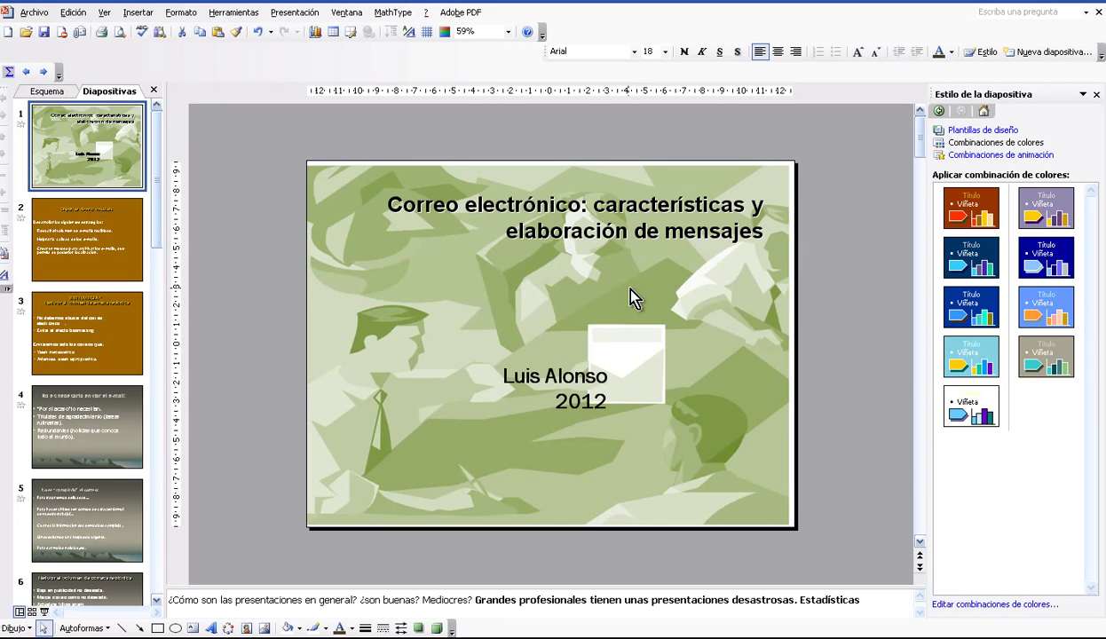
key("ctrl+v")
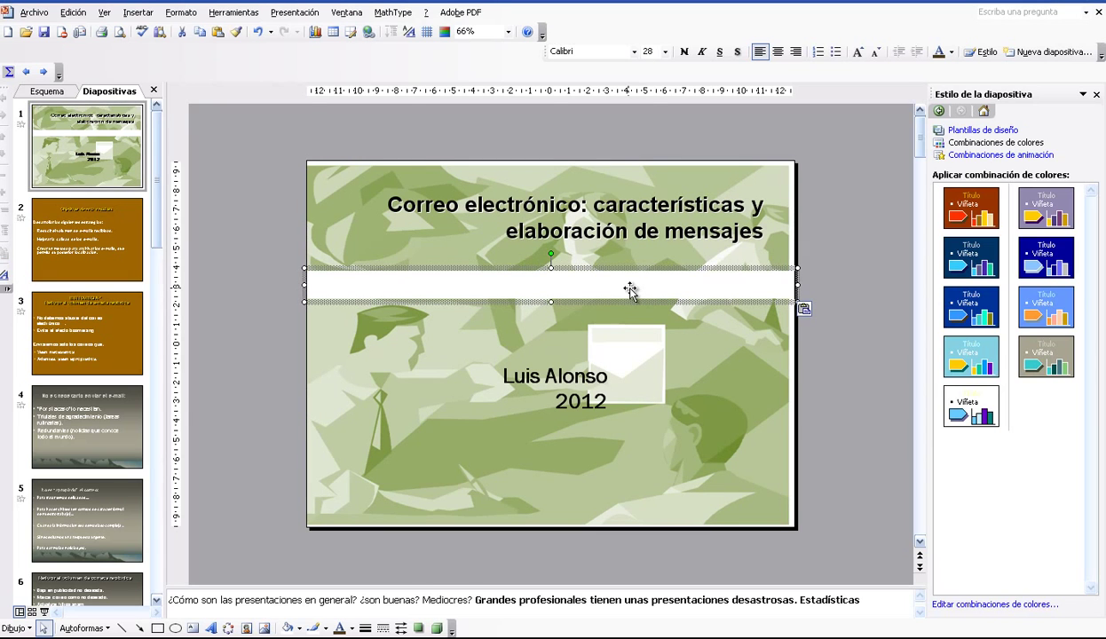
left_click(629, 290)
type("Veamos el resultado final......")
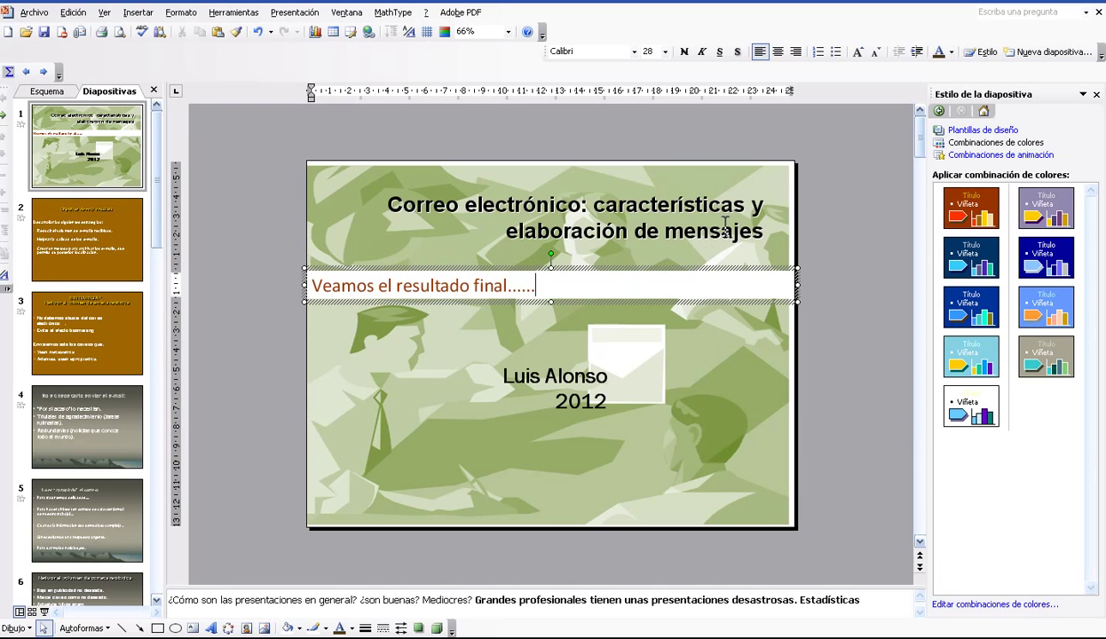
left_click(718, 269)
key("Delete")
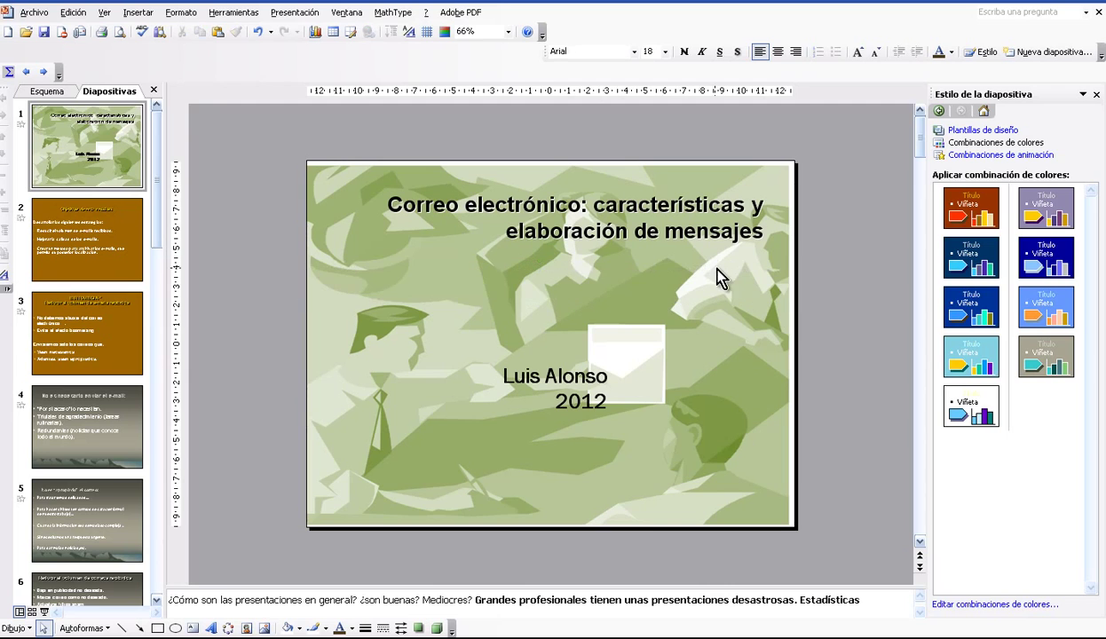
Run the slide show through the objectives and ESTRATEGIA 1 slides to the end, then exit
key("F5")
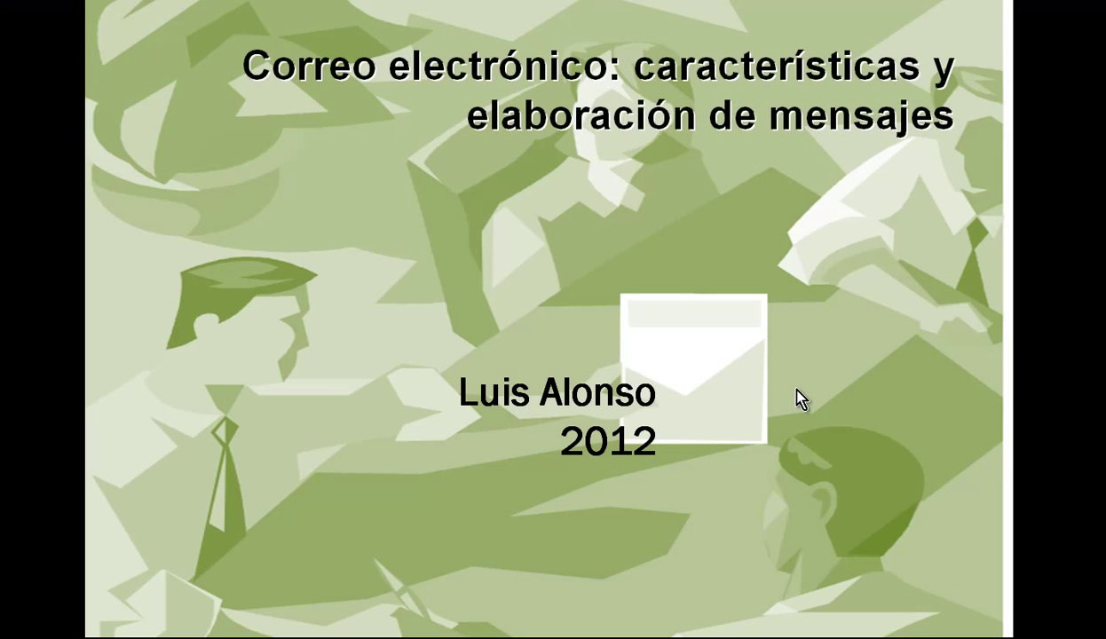
left_click(798, 399)
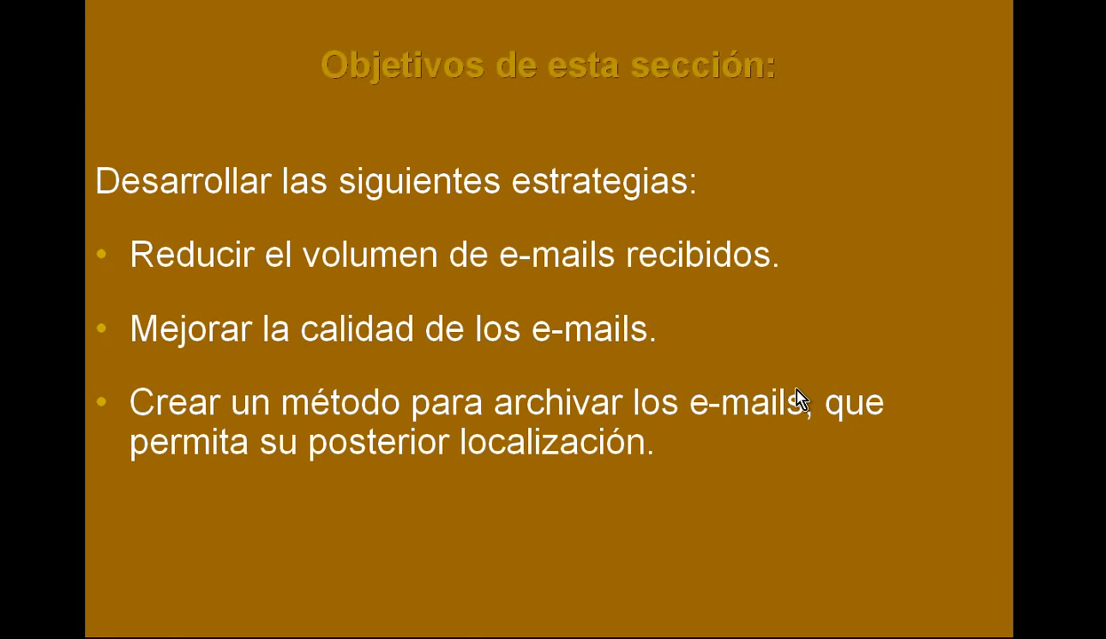
left_click(797, 399)
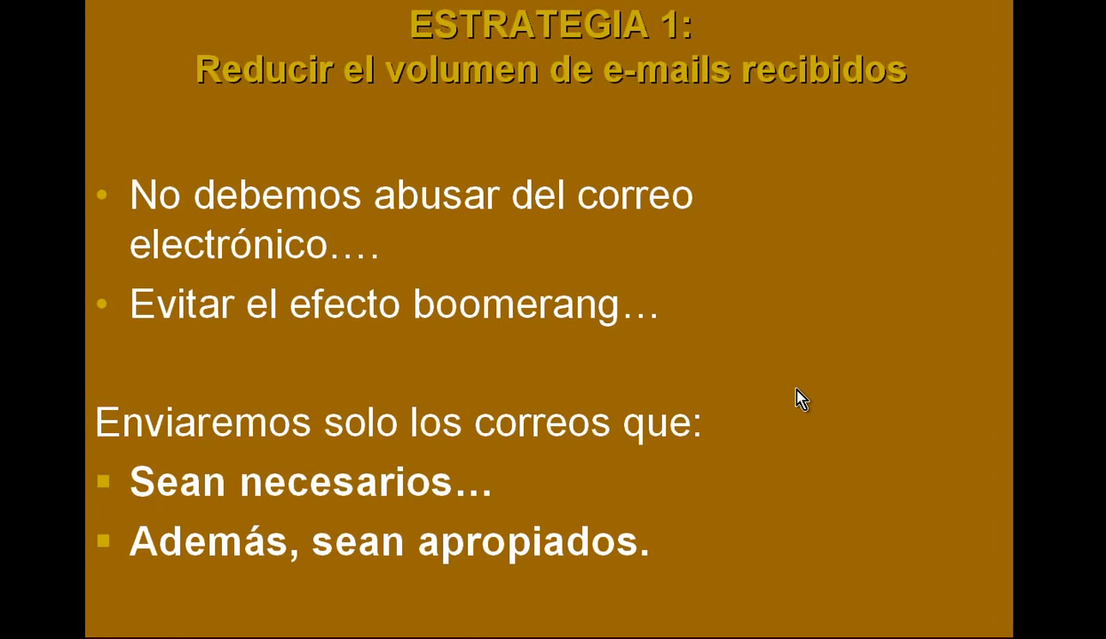
left_click(797, 390)
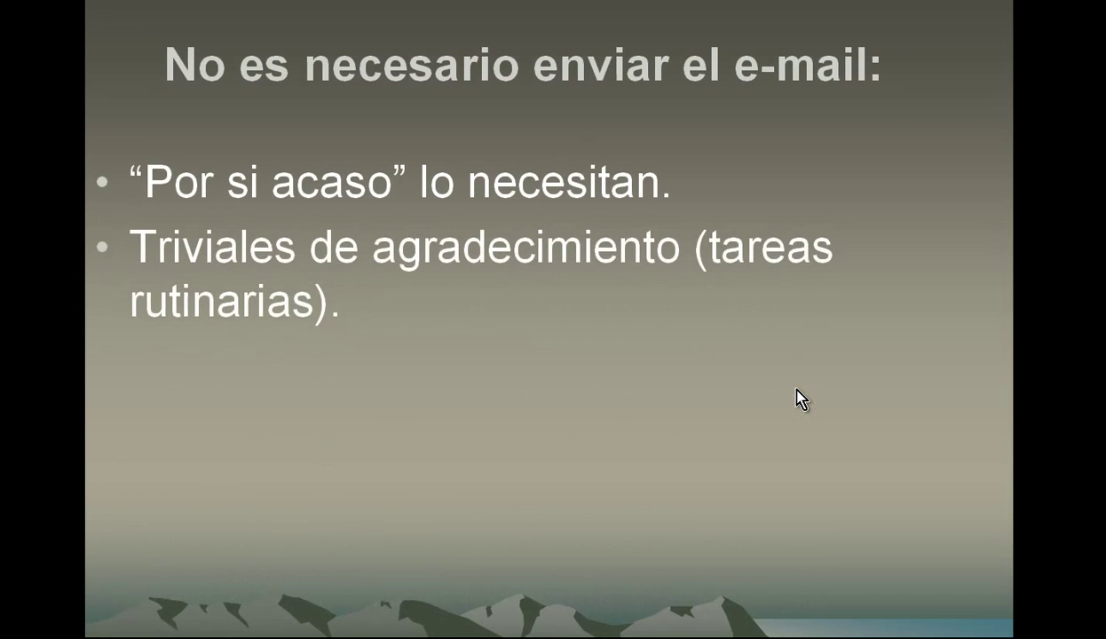
left_click(796, 390)
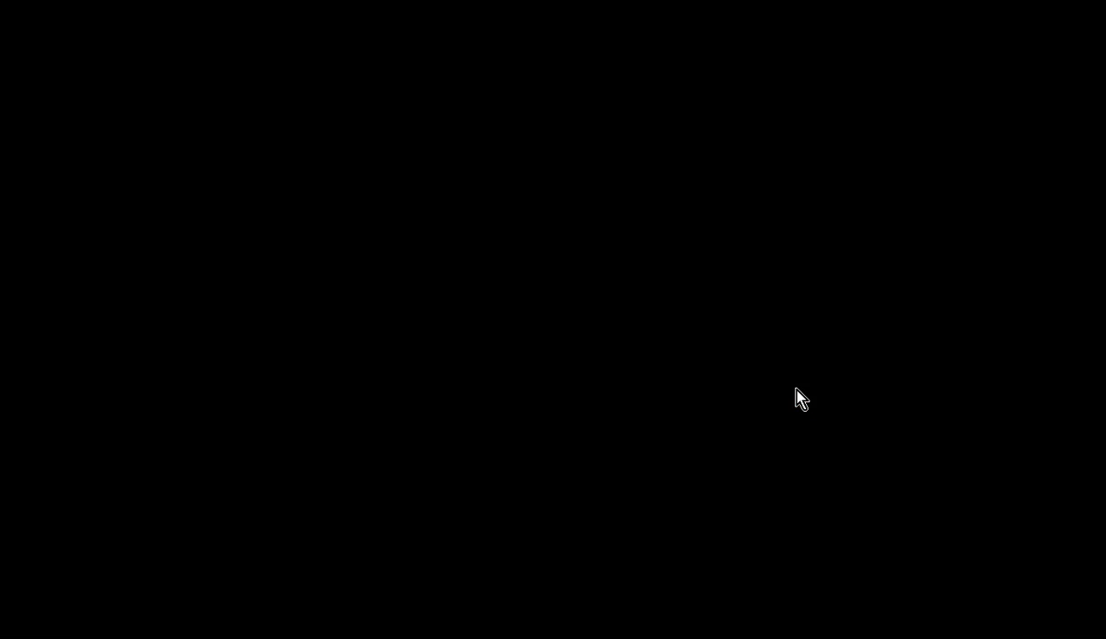
left_click(795, 389)
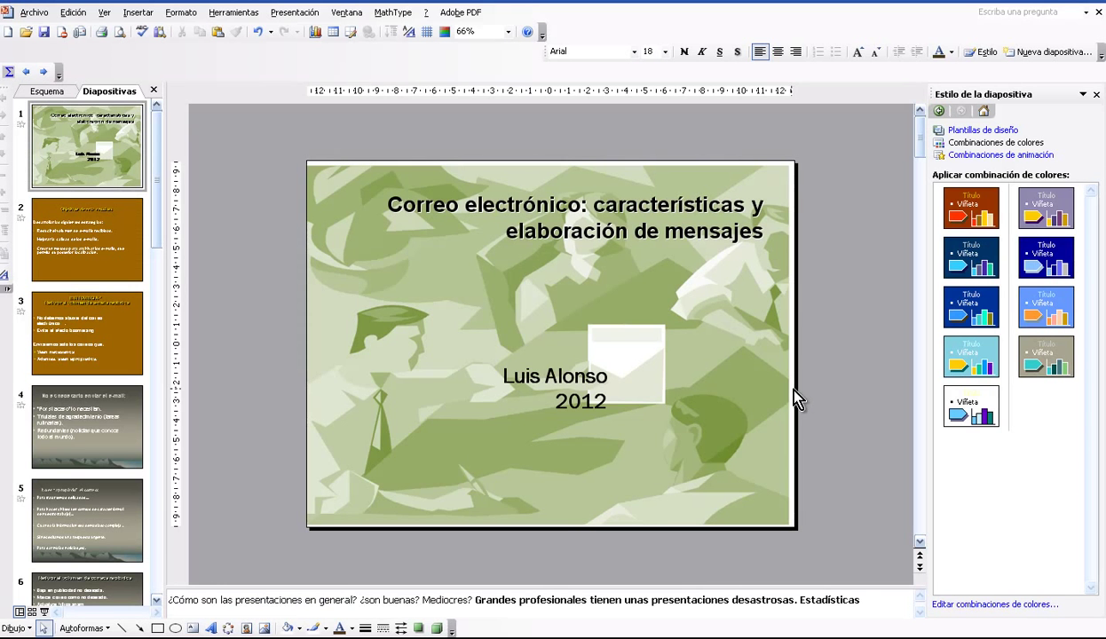